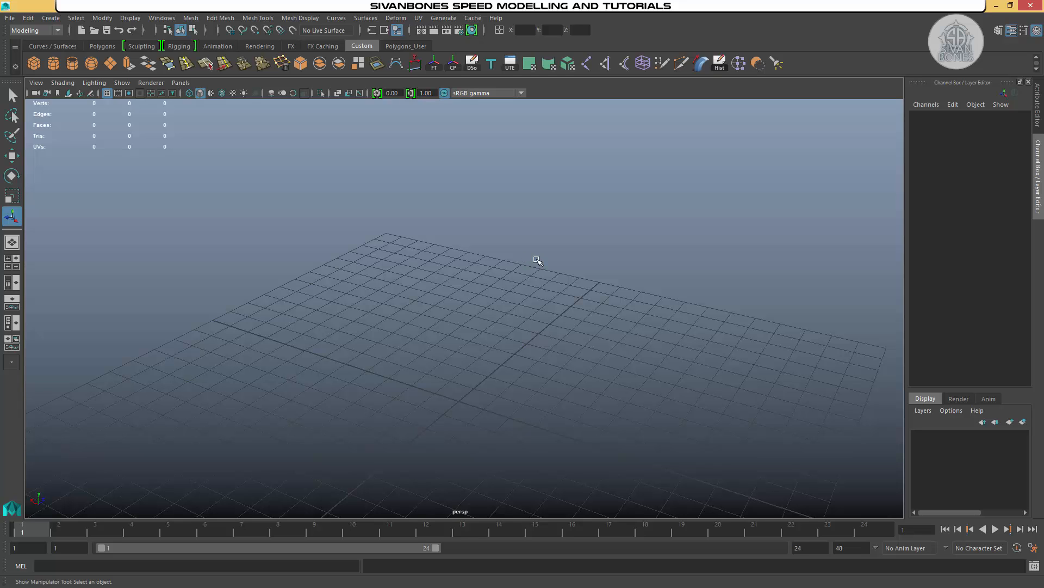
alt+middle_drag(564, 328, 565, 317)
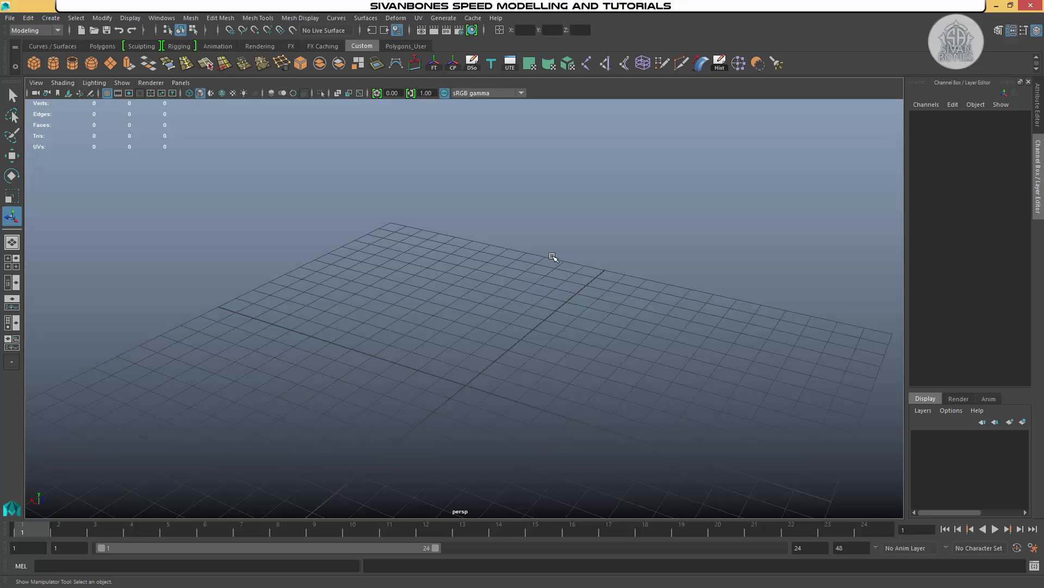
alt+drag(459, 212, 425, 242)
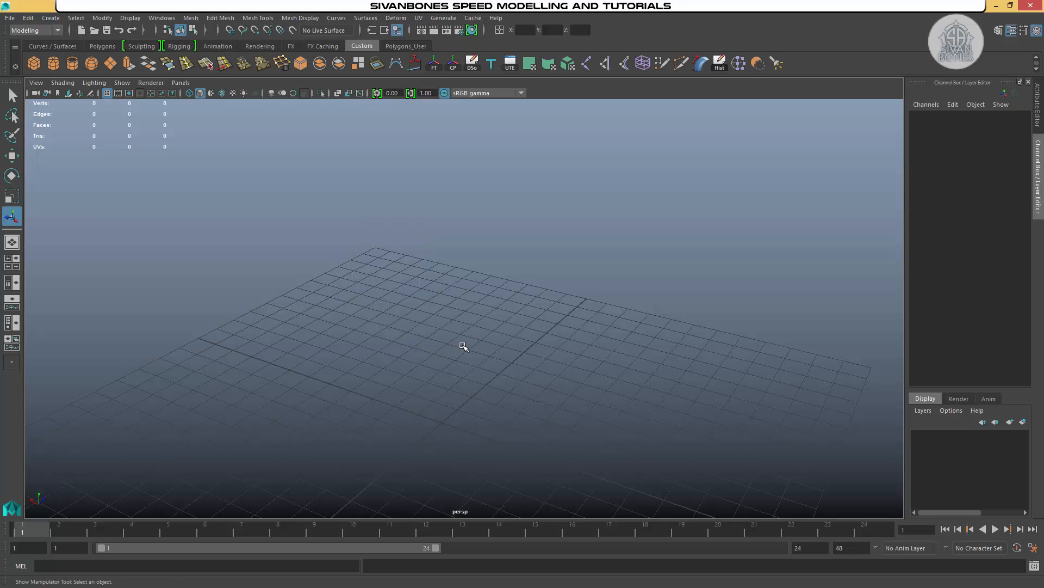
alt+right_drag(462, 345, 467, 257)
alt+middle_drag(467, 256, 523, 239)
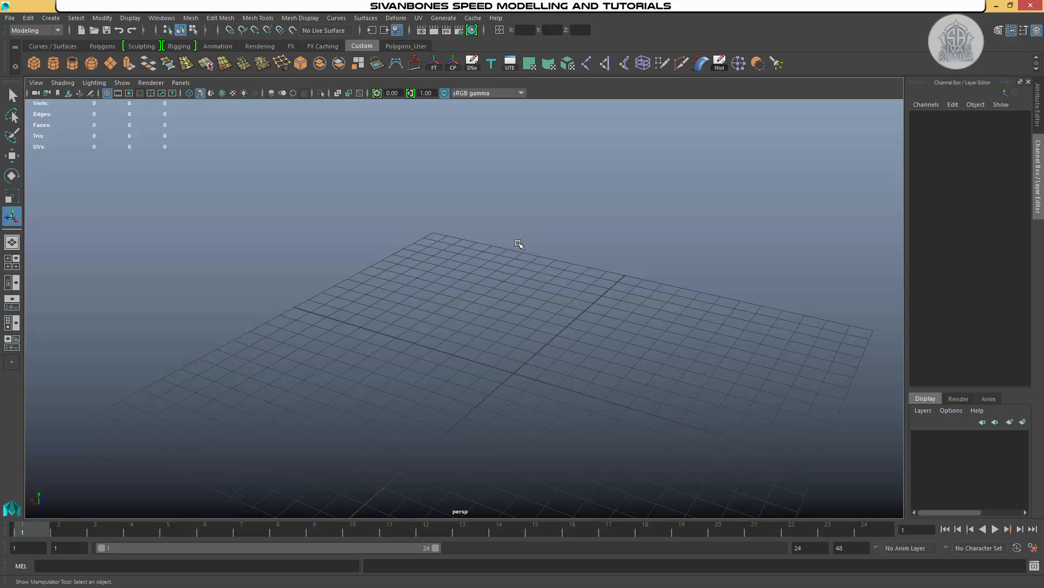
Start a new project in the Project Window and name it CreatingProjectsTest.
click(10, 18)
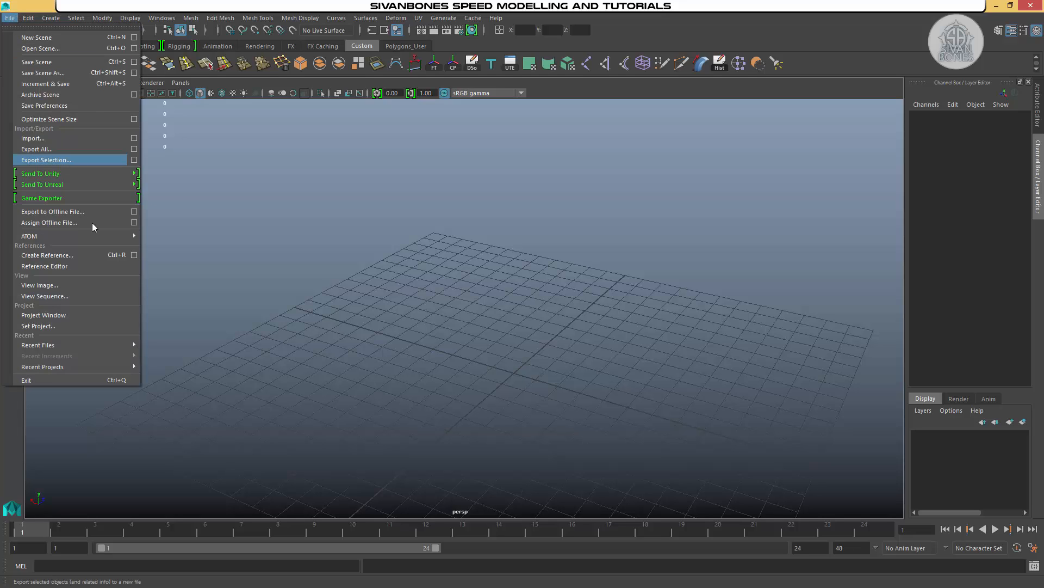
click(77, 317)
click(10, 18)
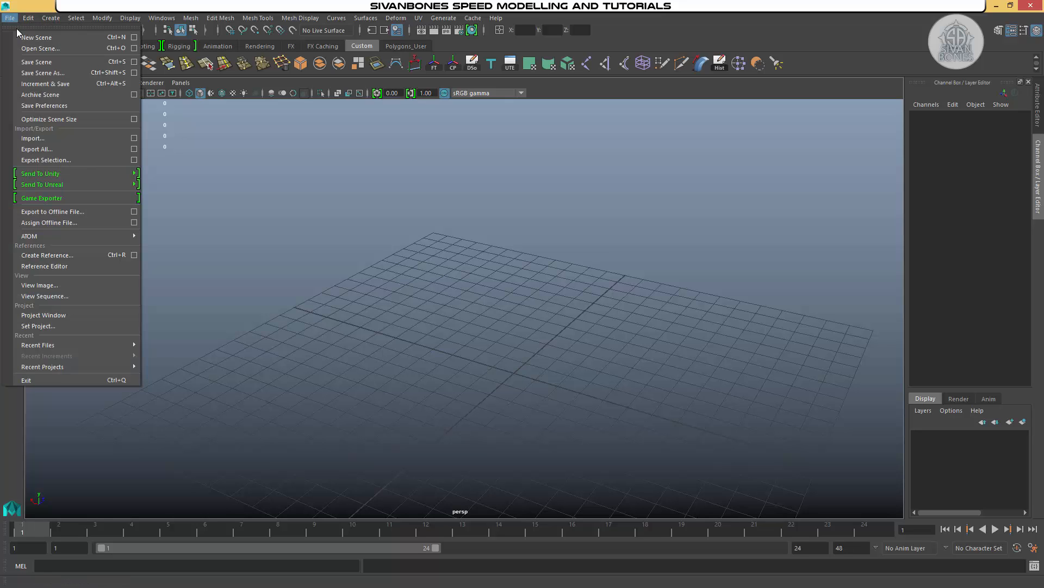
click(60, 315)
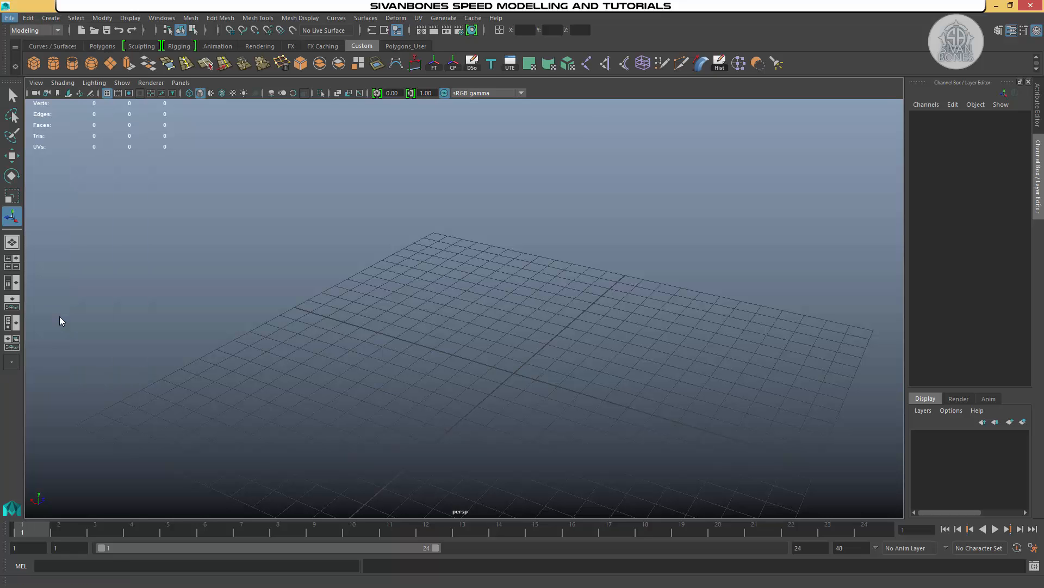
drag(469, 124, 588, 133)
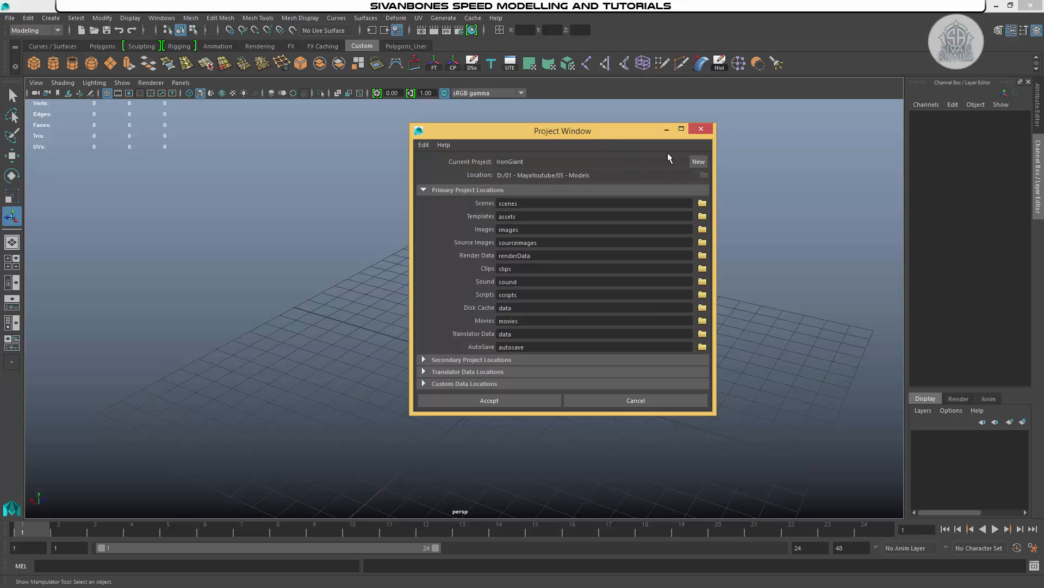
drag(506, 138, 406, 135)
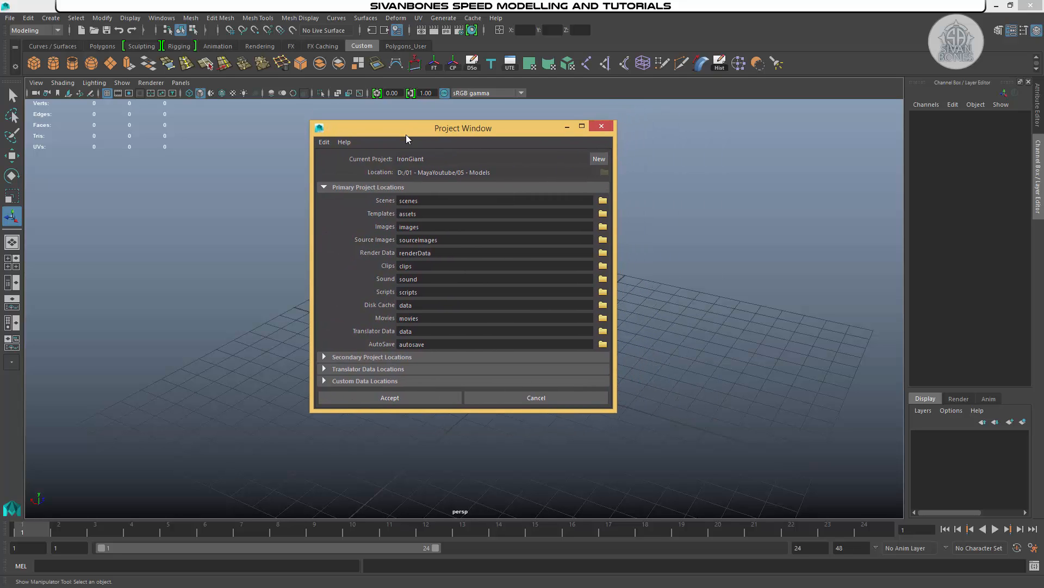
click(599, 159)
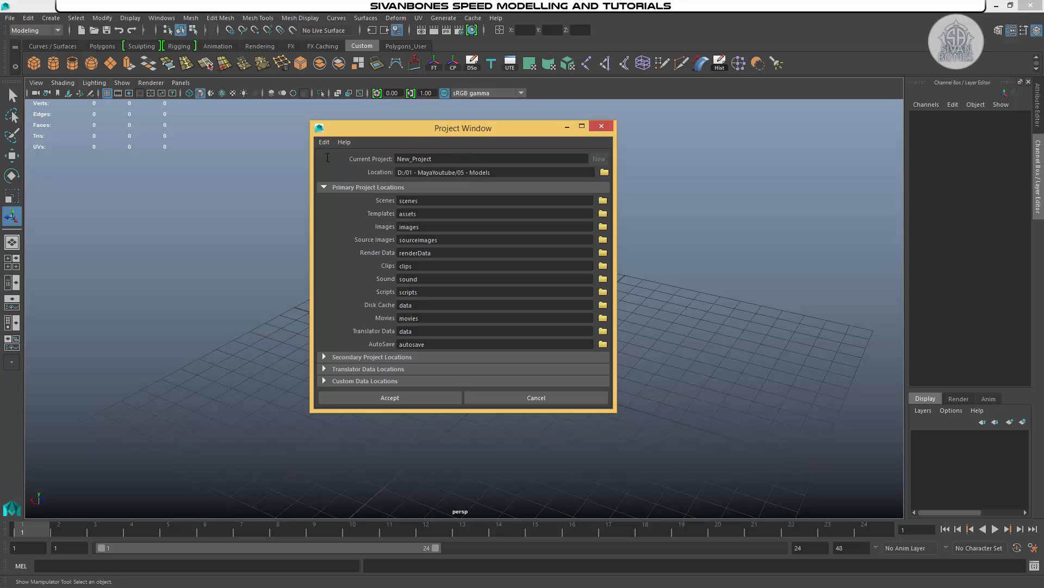
drag(470, 159, 327, 158)
text(Creating)
Create the project in D:/01 - MayaYoutube/05 - Models, keeping the default primary folder names.
drag(506, 173, 381, 173)
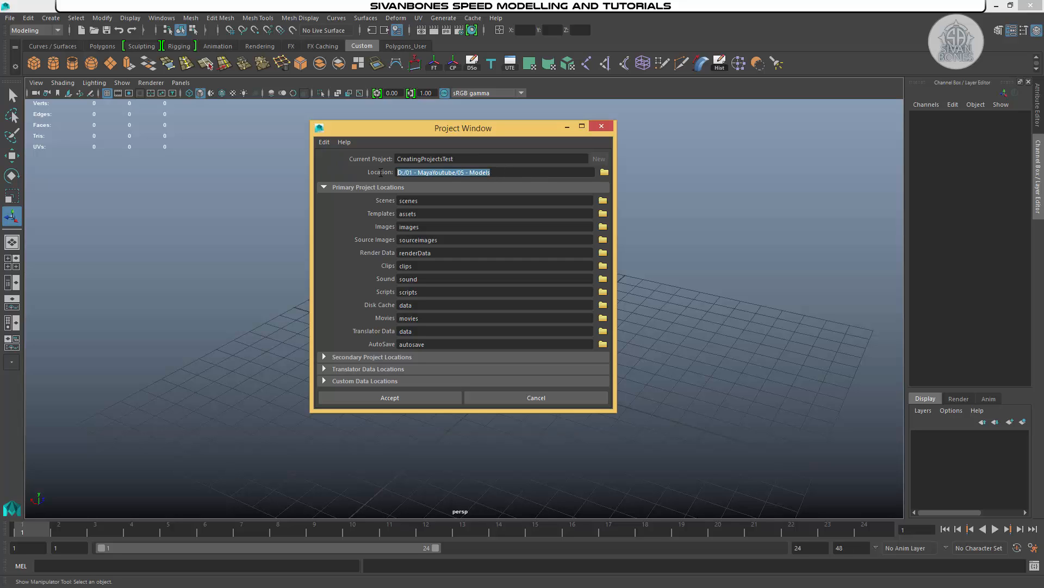
click(516, 173)
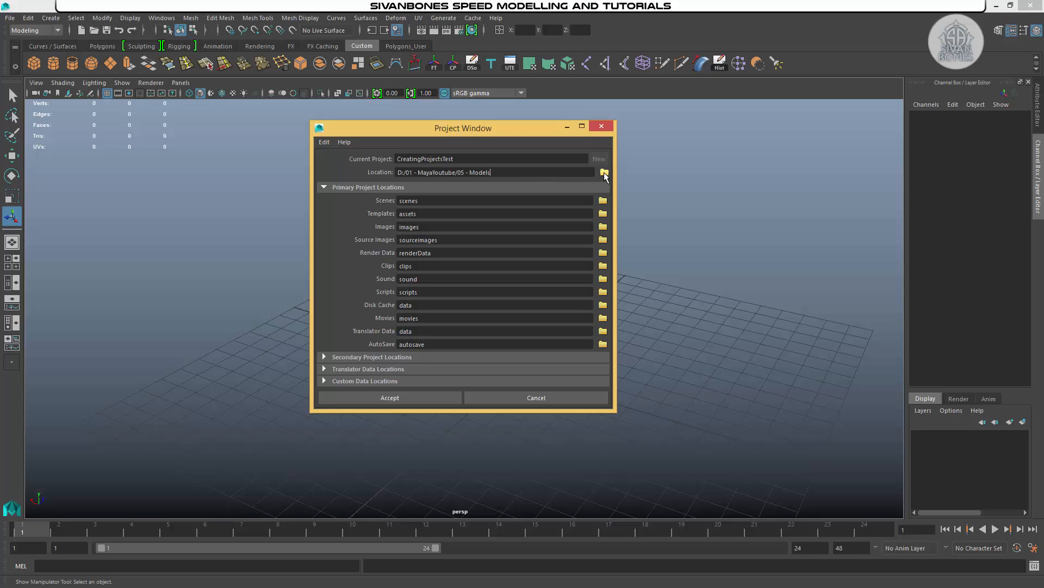
click(435, 201)
key(Tab)
key(Tab)
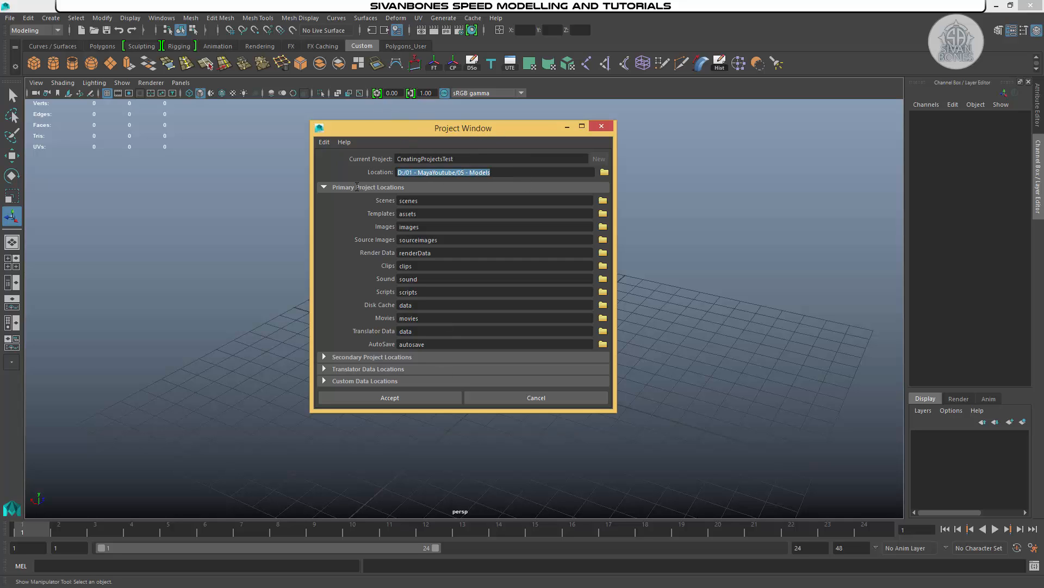
click(397, 395)
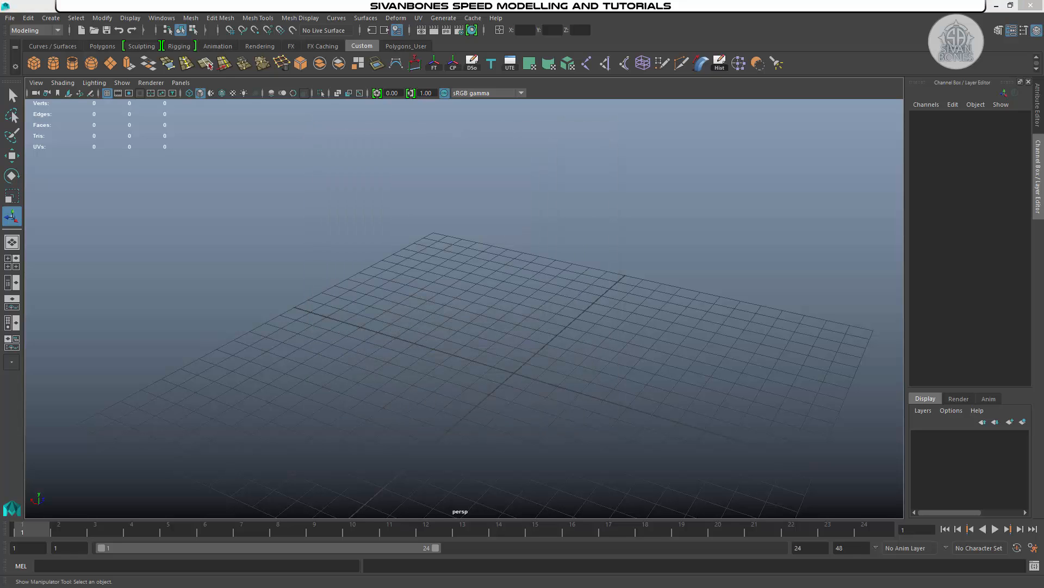
Switch to File Explorer and open the CreatingProjectsTest folder inside 05 - Models to examine its generated subfolders.
key(alt+Tab)
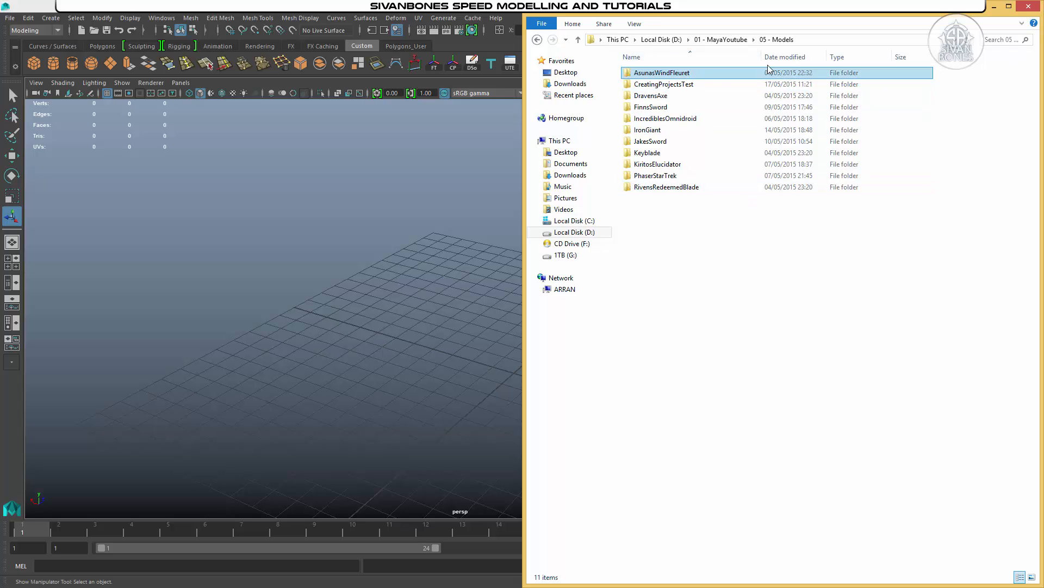
click(657, 76)
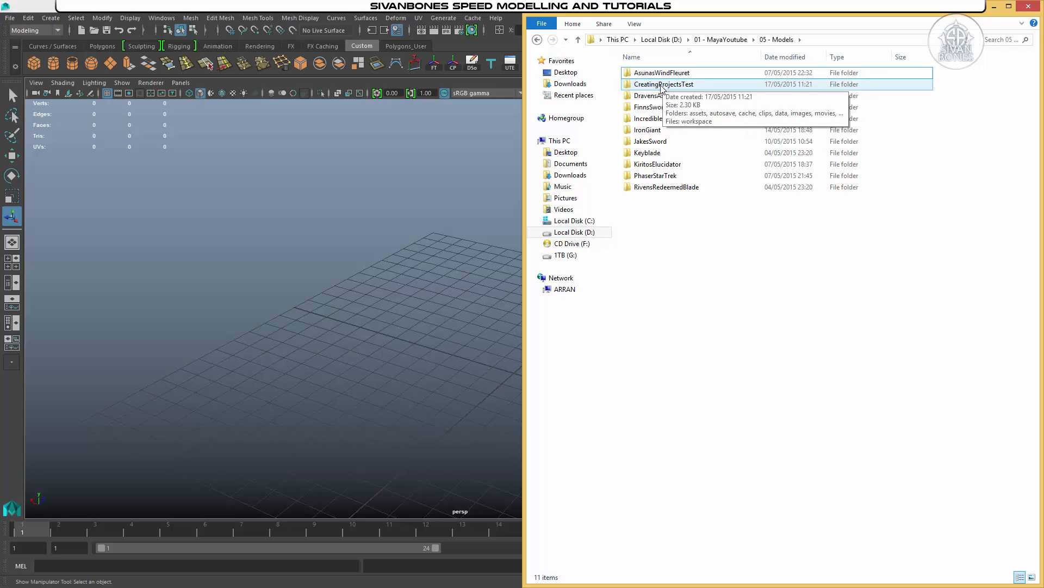
double_click(659, 87)
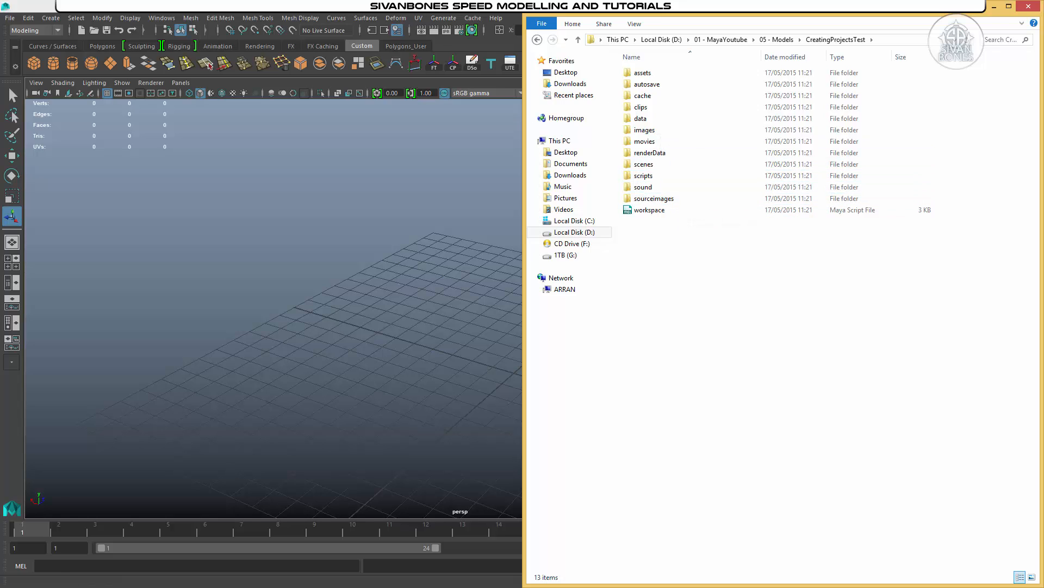
Switch back to Maya, examine which folder a scene save defaults to, and close the save dialog without saving.
key(alt+Tab)
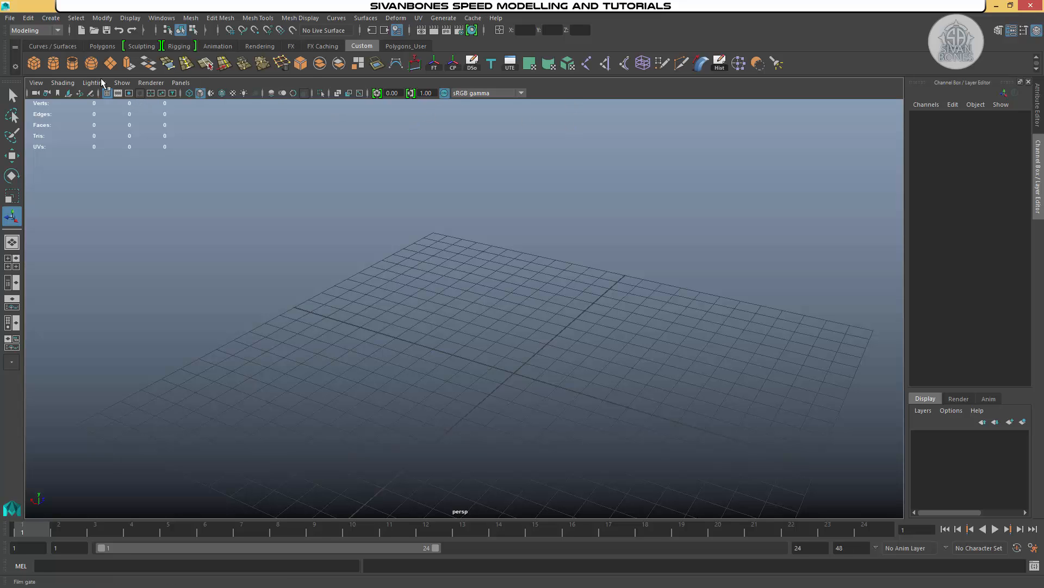
click(10, 20)
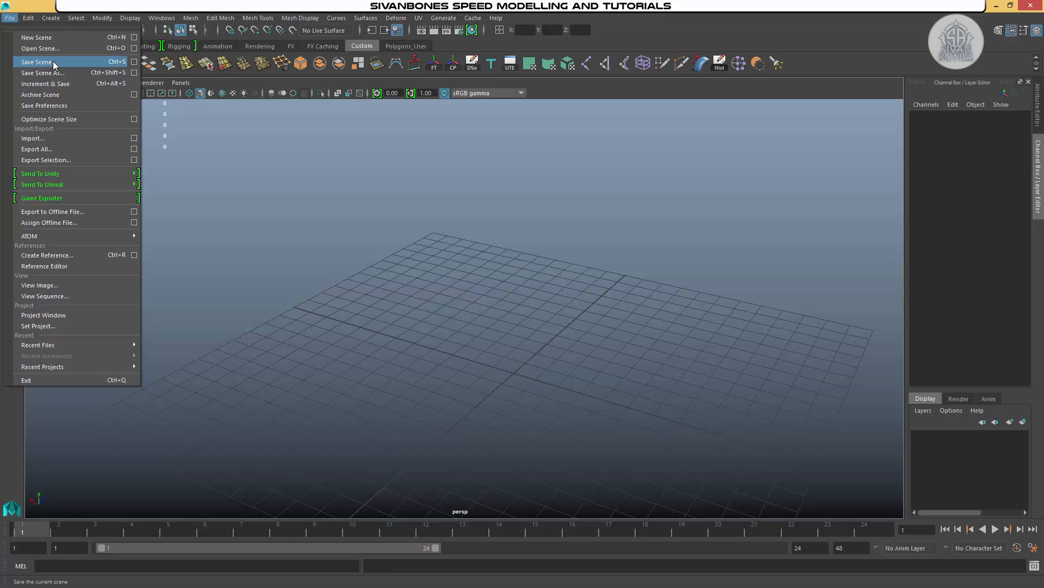
click(71, 62)
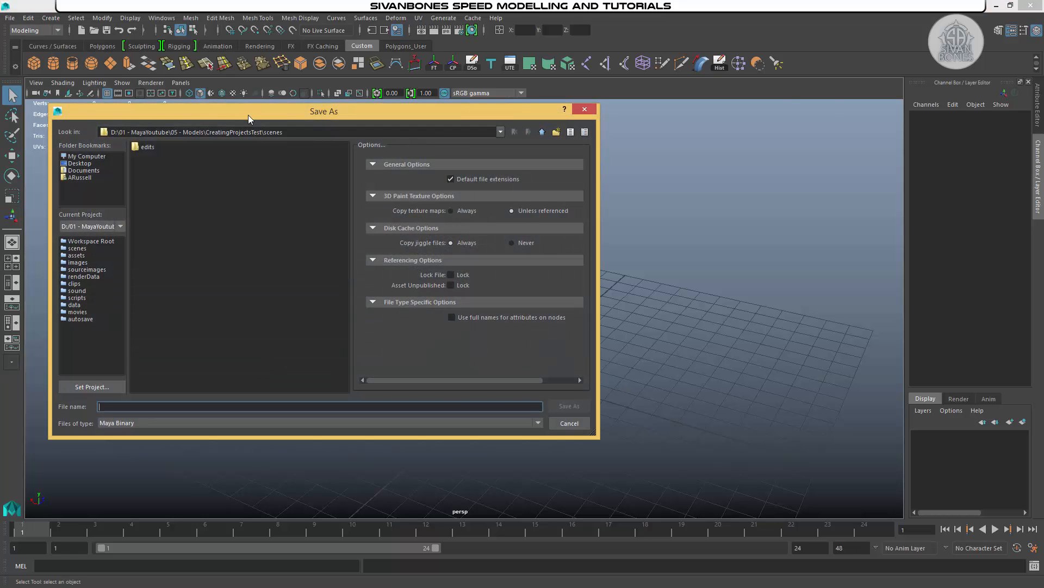
drag(248, 116, 330, 124)
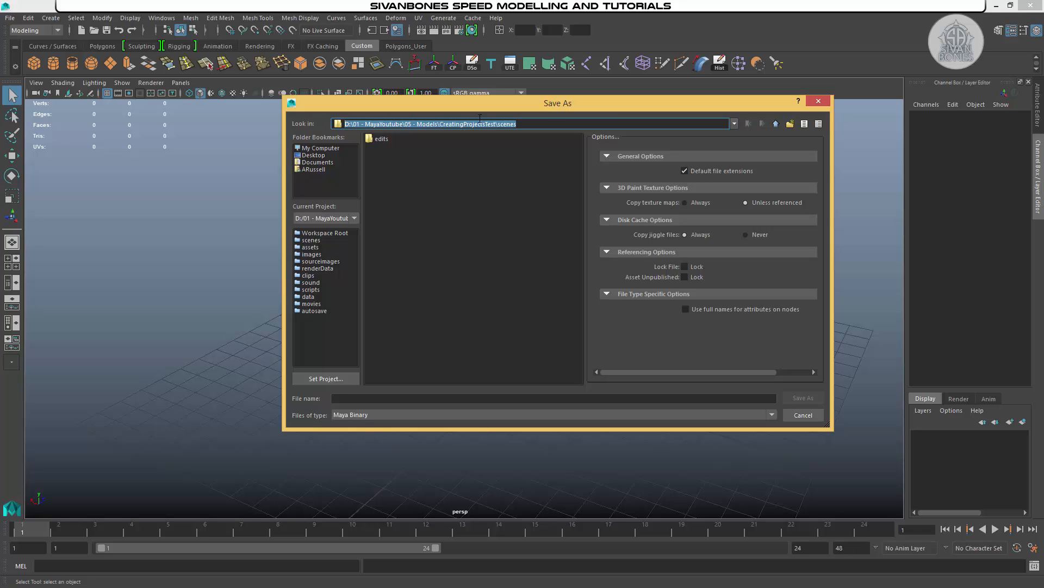
click(496, 124)
drag(498, 124, 353, 124)
click(498, 125)
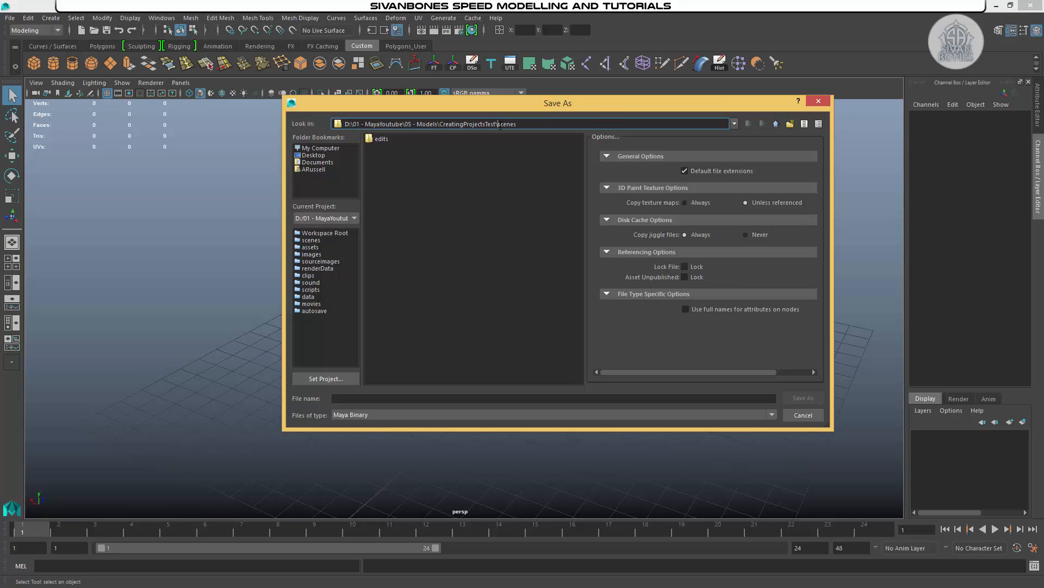
drag(498, 124, 520, 125)
click(377, 397)
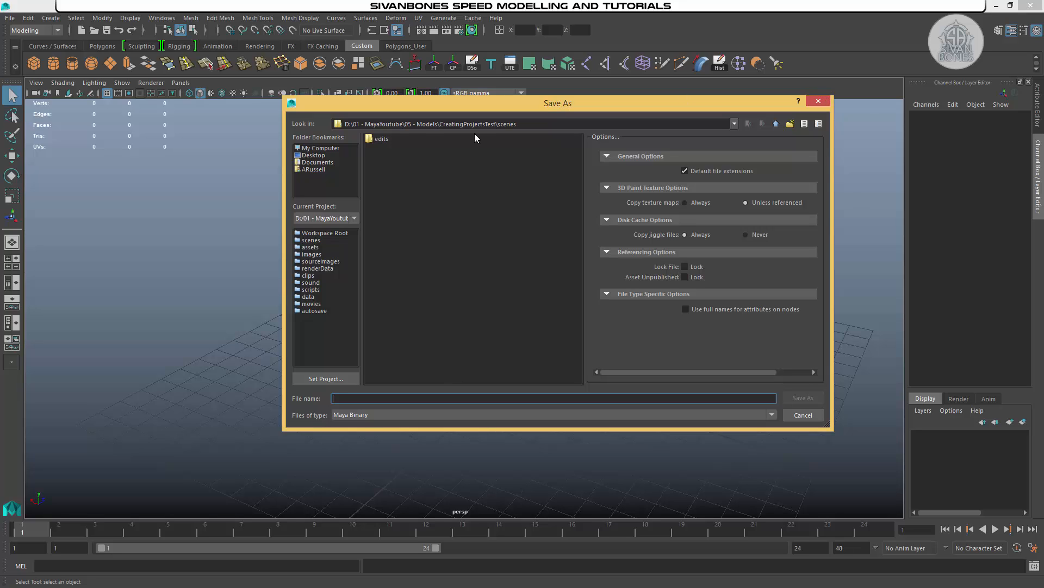
drag(495, 124, 415, 125)
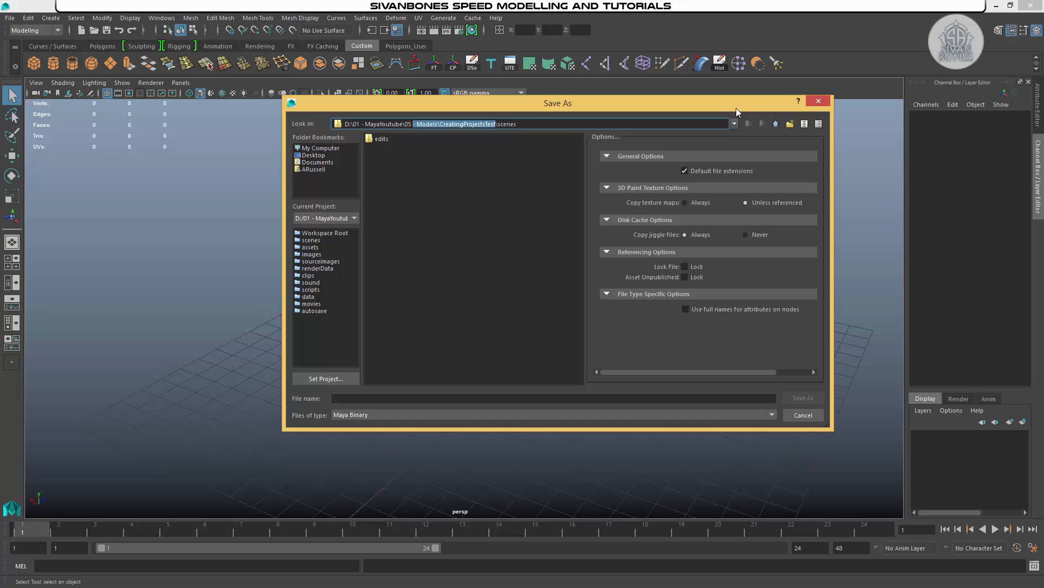
drag(736, 108, 640, 86)
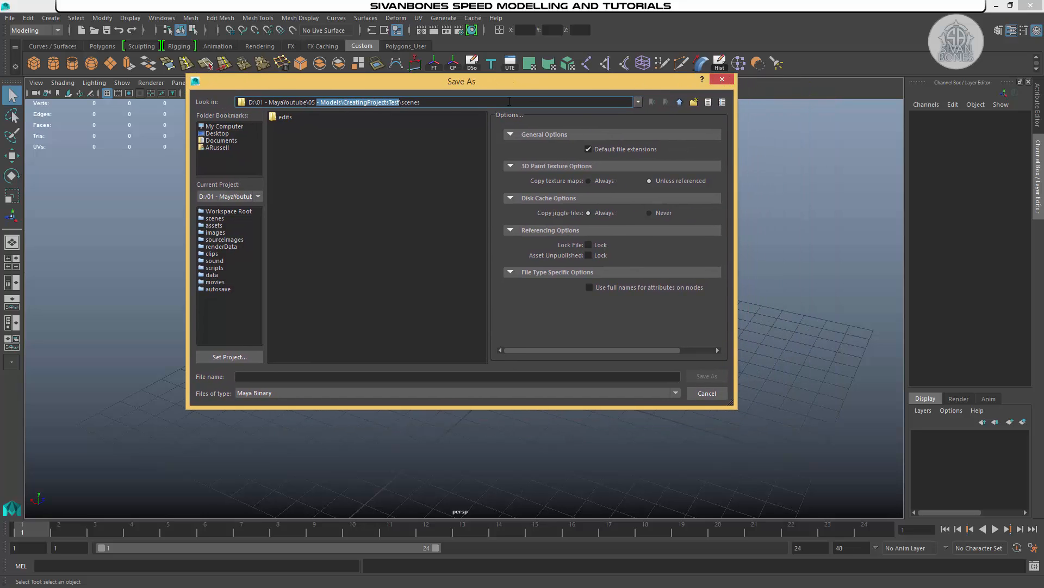
click(721, 80)
key(t)
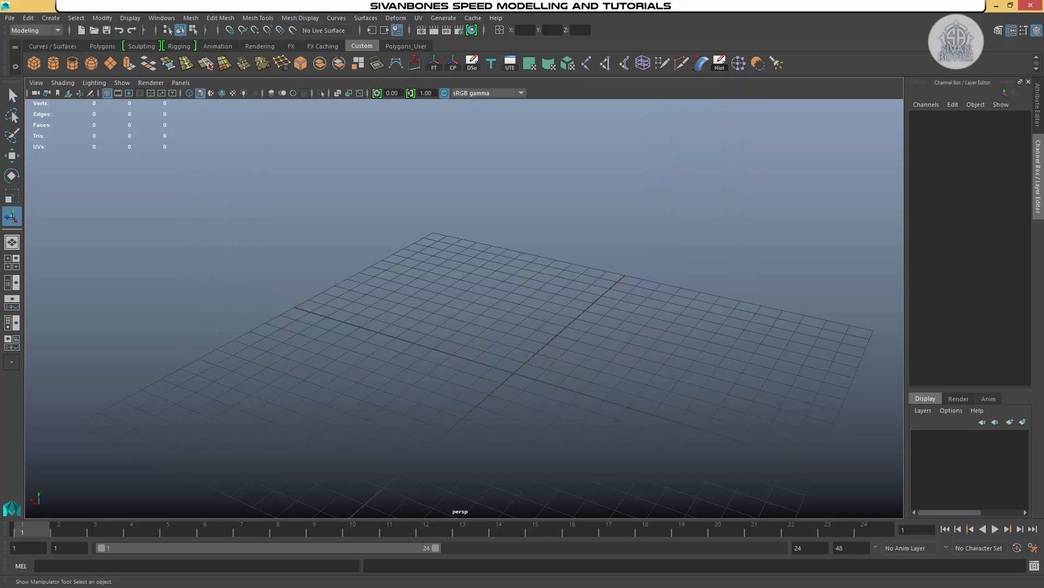
Switch to File Explorer and look inside the scenes and images folders of CreatingProjectsTest.
key(alt+Tab)
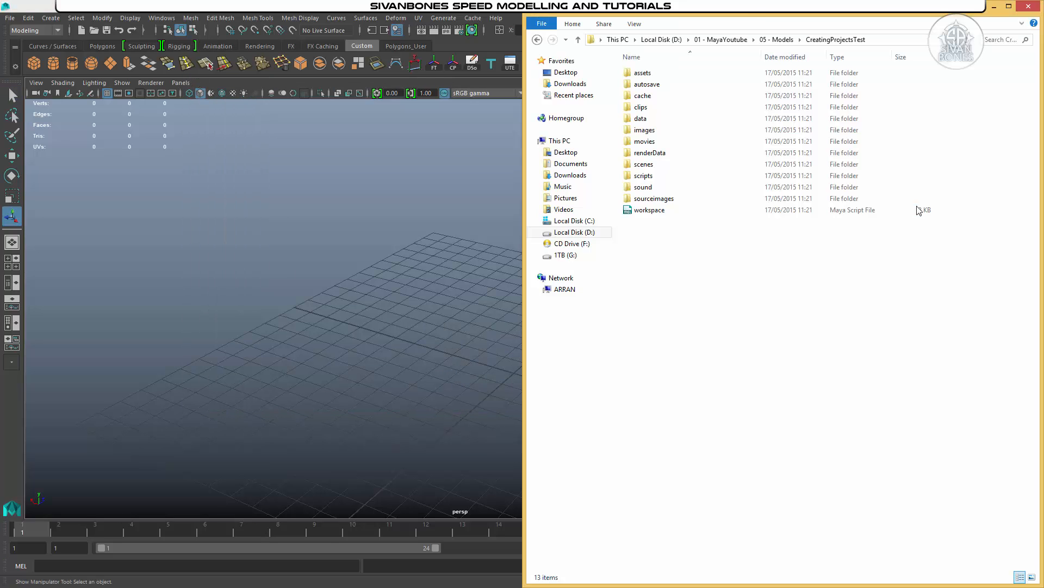
double_click(646, 166)
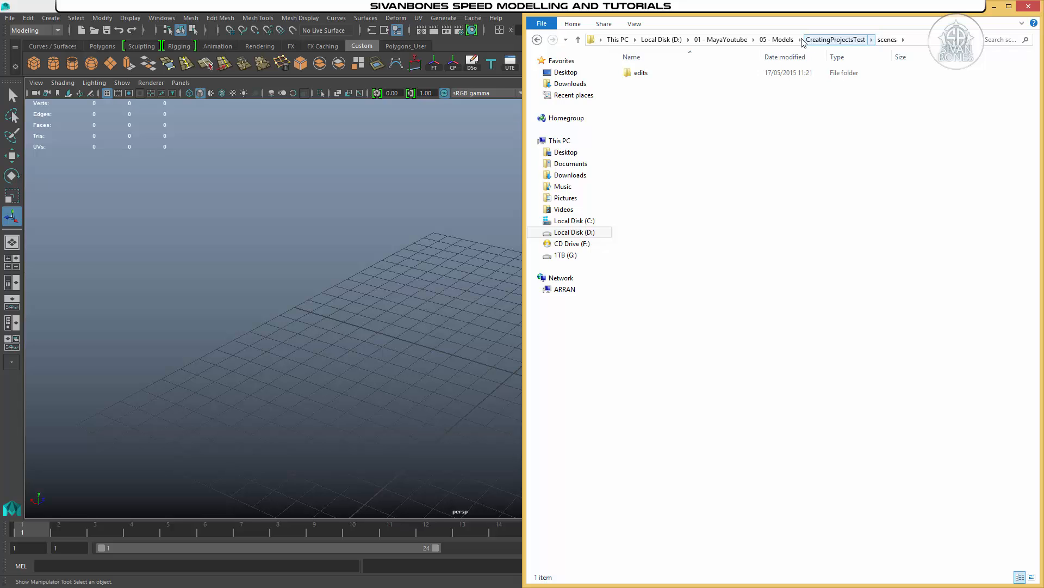
click(830, 41)
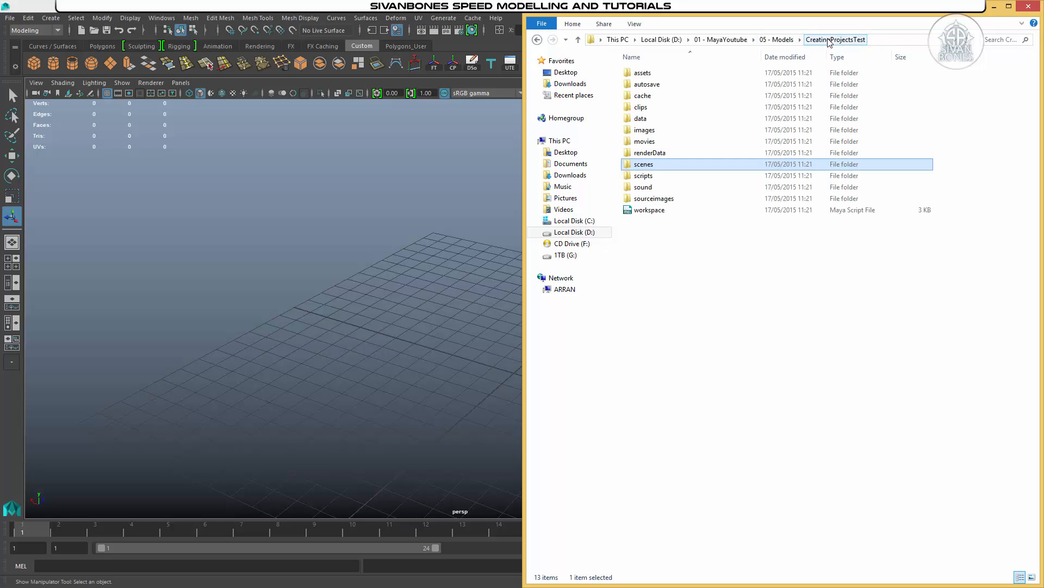
double_click(652, 134)
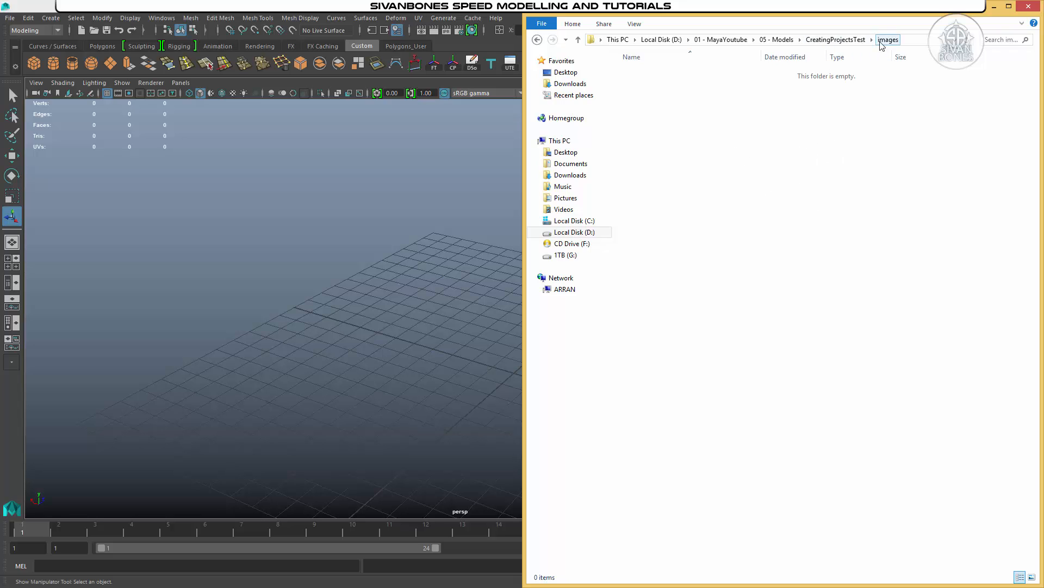
click(838, 40)
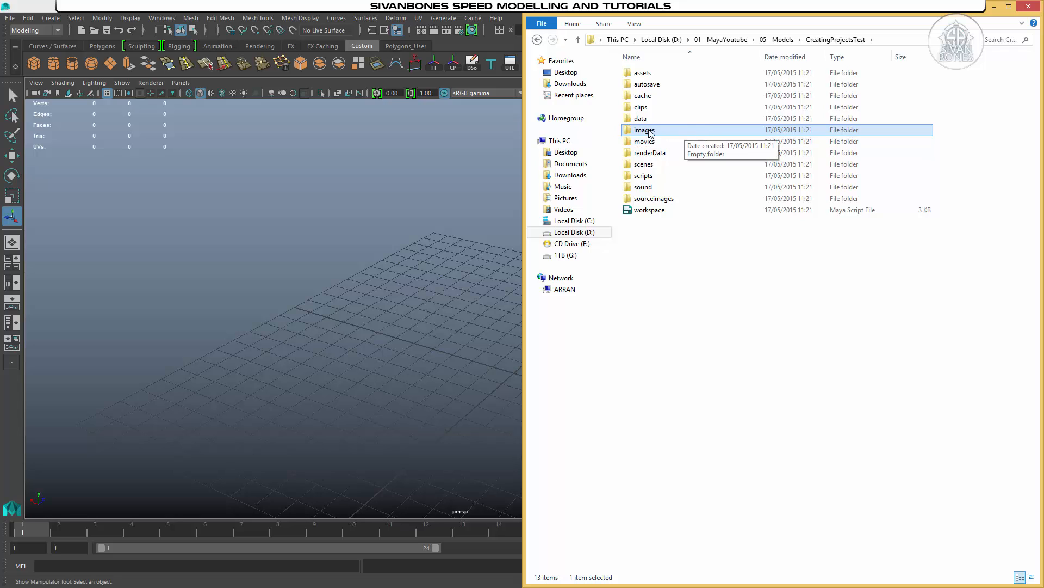
Copy the Source_Back image from the IronGiant project's sourceimages folder into the sourceimages folder of CreatingProjectsTest.
double_click(654, 201)
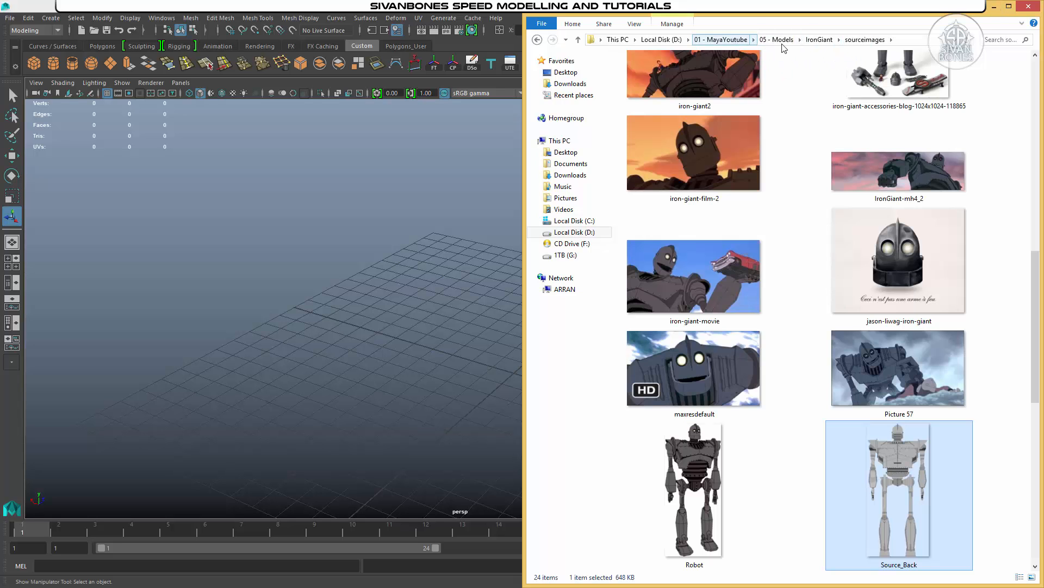
click(779, 40)
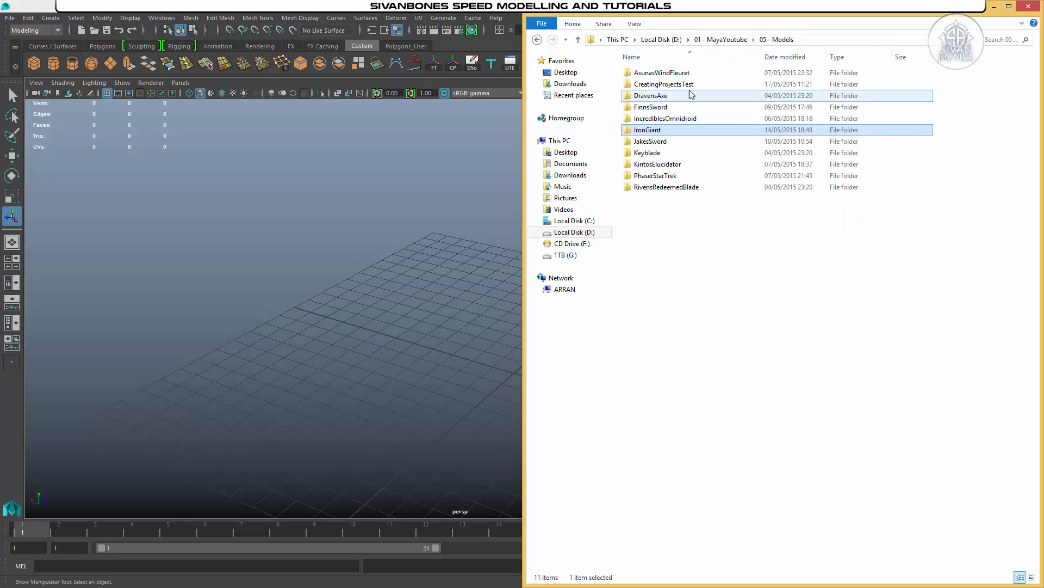
double_click(685, 93)
double_click(662, 203)
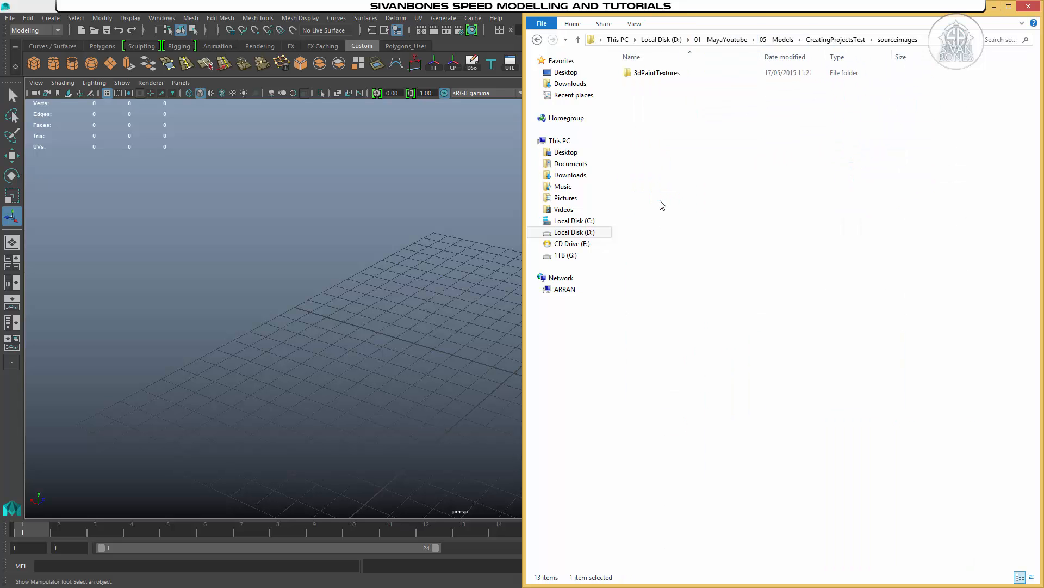
right_click(668, 137)
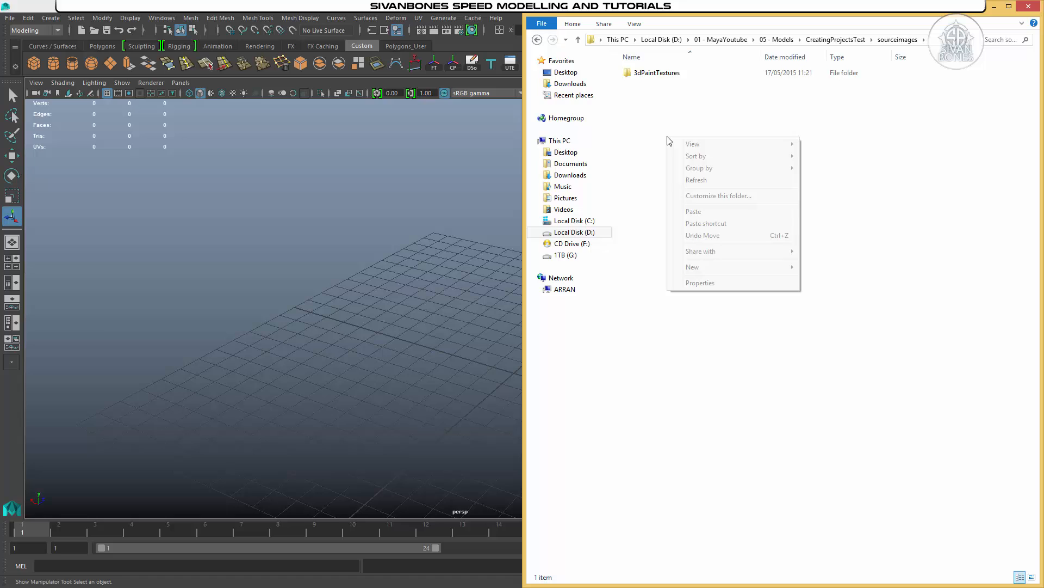
click(694, 212)
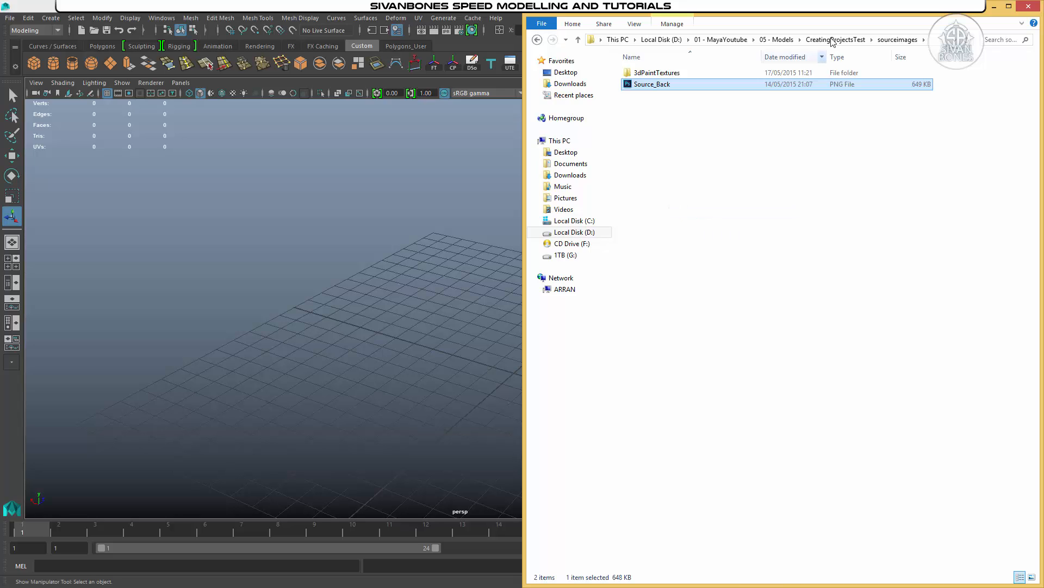
Copy the Source_Front, Source_L_Side and Source_R_Side images from the IronGiant project's sourceimages folder.
click(787, 42)
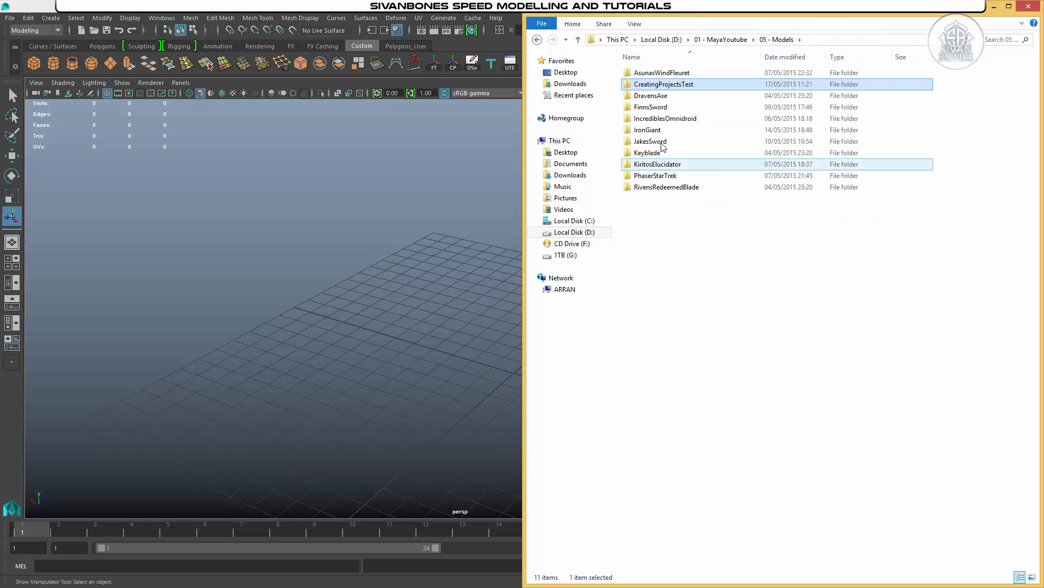
double_click(650, 131)
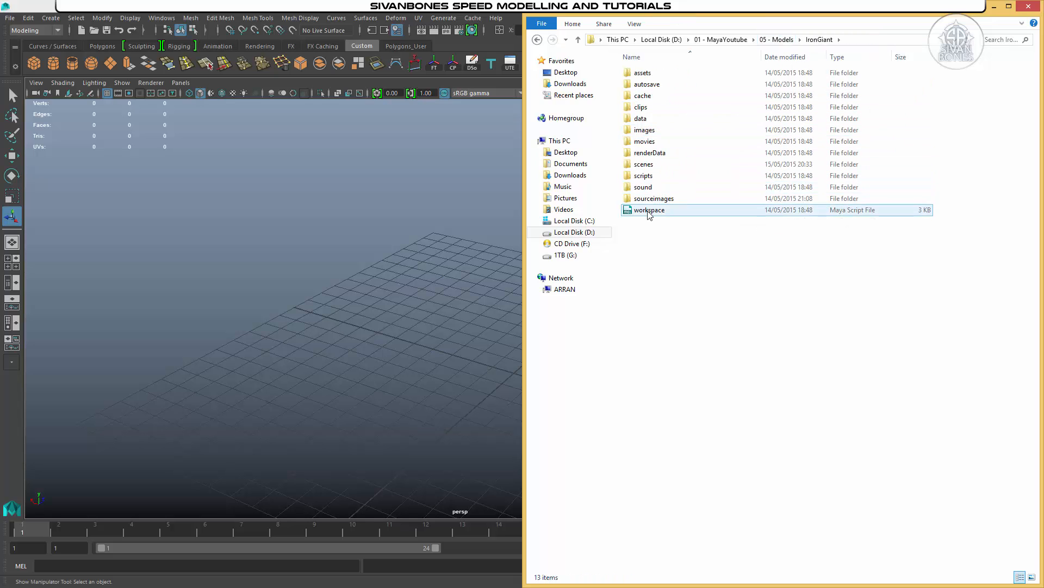
double_click(654, 198)
scroll(895, 348, down, 10)
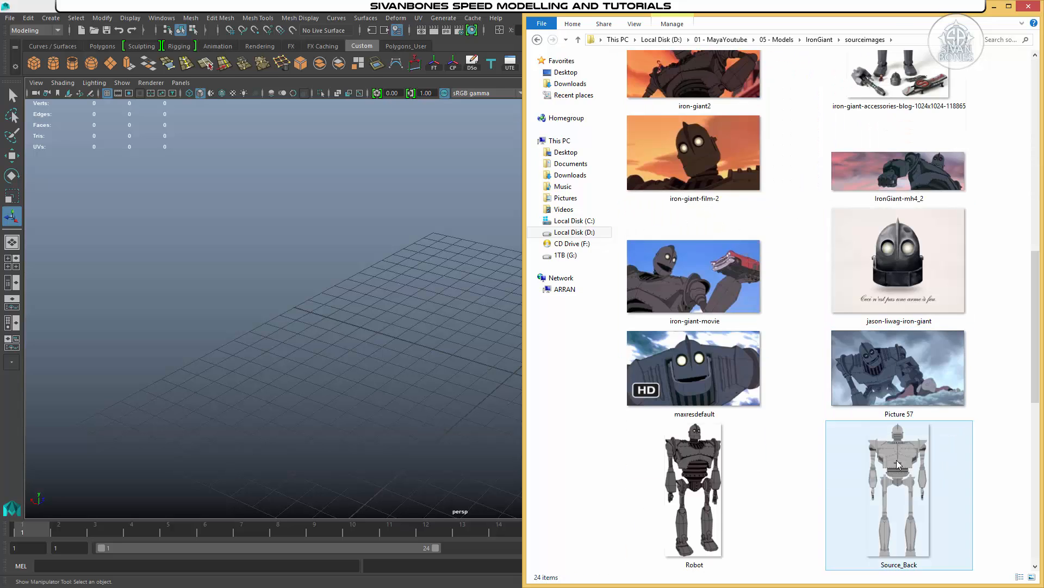
scroll(899, 464, down, 5)
click(710, 359)
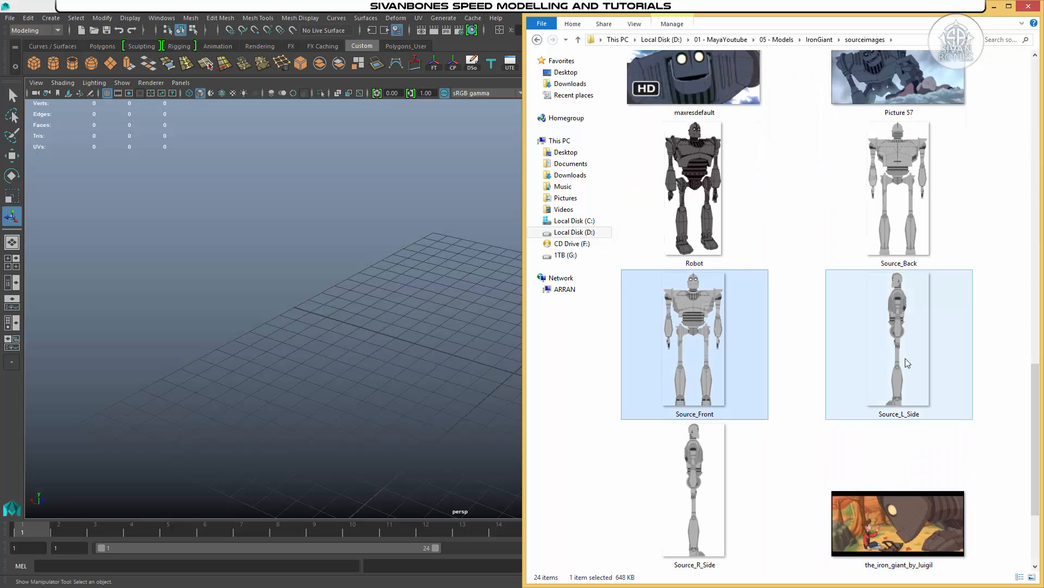
ctrl+click(908, 363)
ctrl+click(762, 447)
right_click(702, 395)
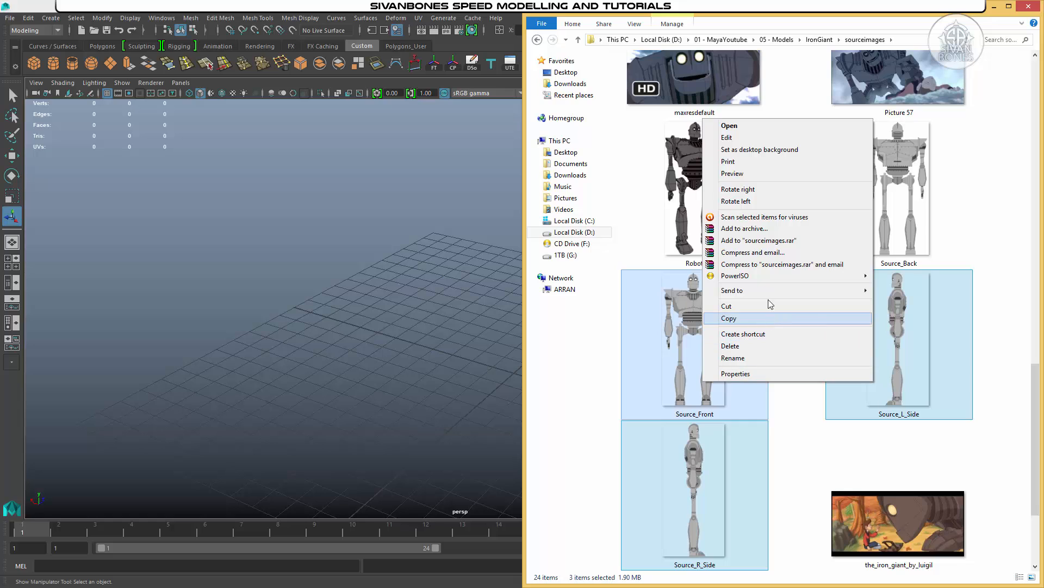
click(761, 317)
Paste the copied reference images into the sourceimages folder of CreatingProjectsTest.
click(779, 39)
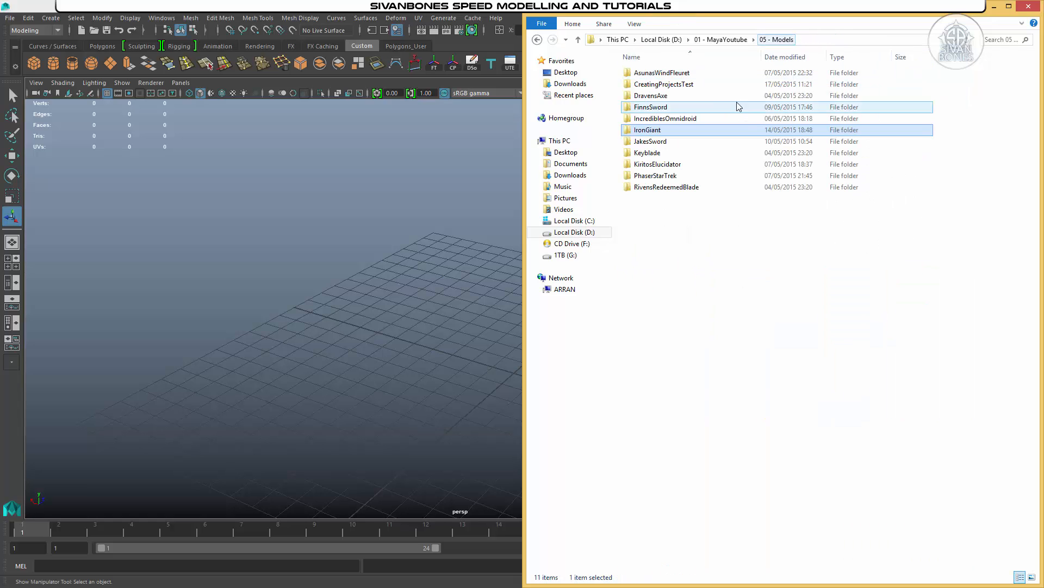
double_click(659, 84)
double_click(660, 210)
right_click(701, 173)
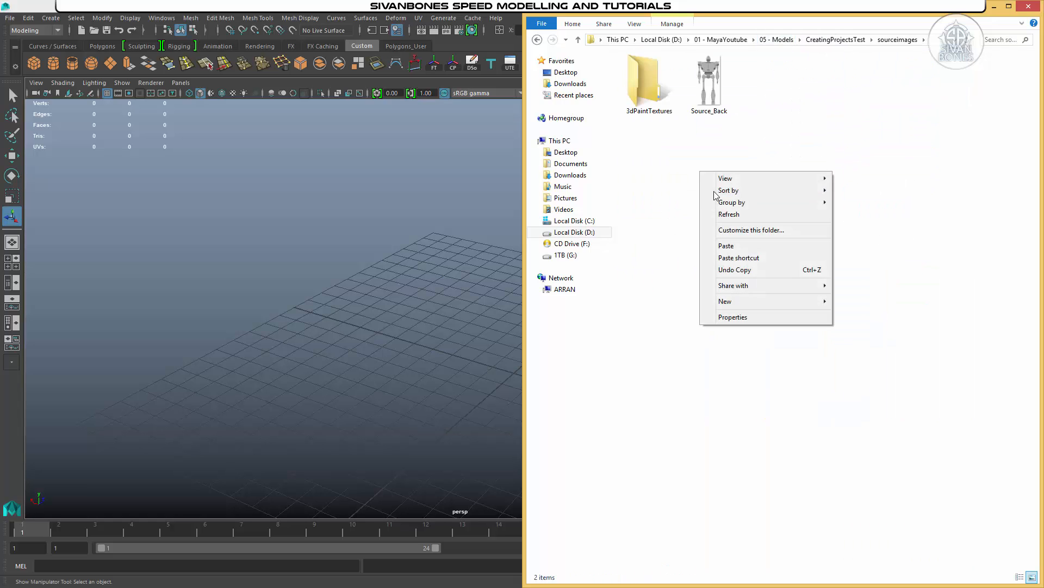
click(726, 245)
click(907, 186)
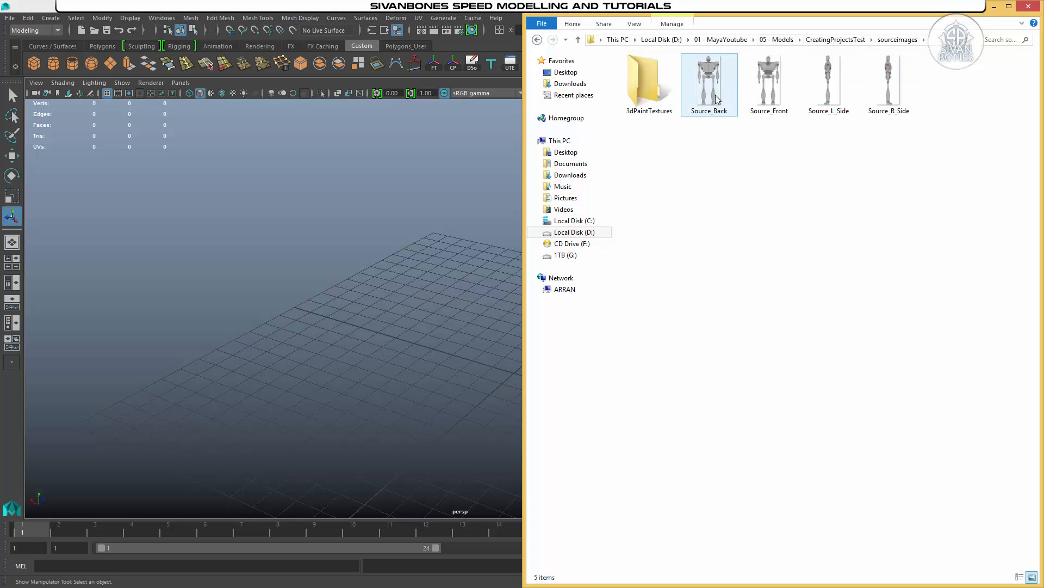
drag(937, 146, 707, 96)
click(984, 364)
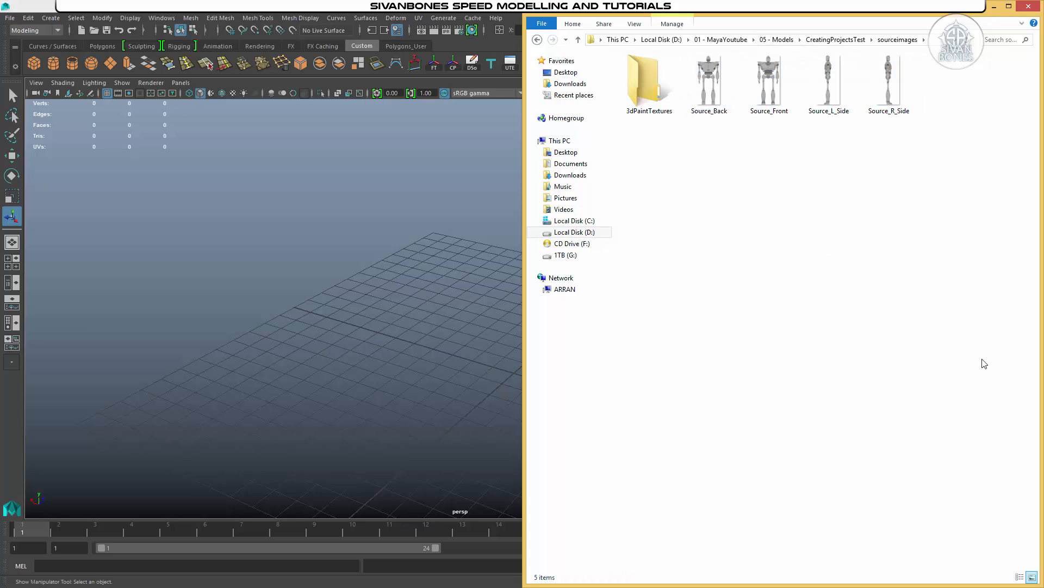
Switch back to Maya and set the current project to the CreatingProjectsTest folder in 05 - Models.
click(995, 7)
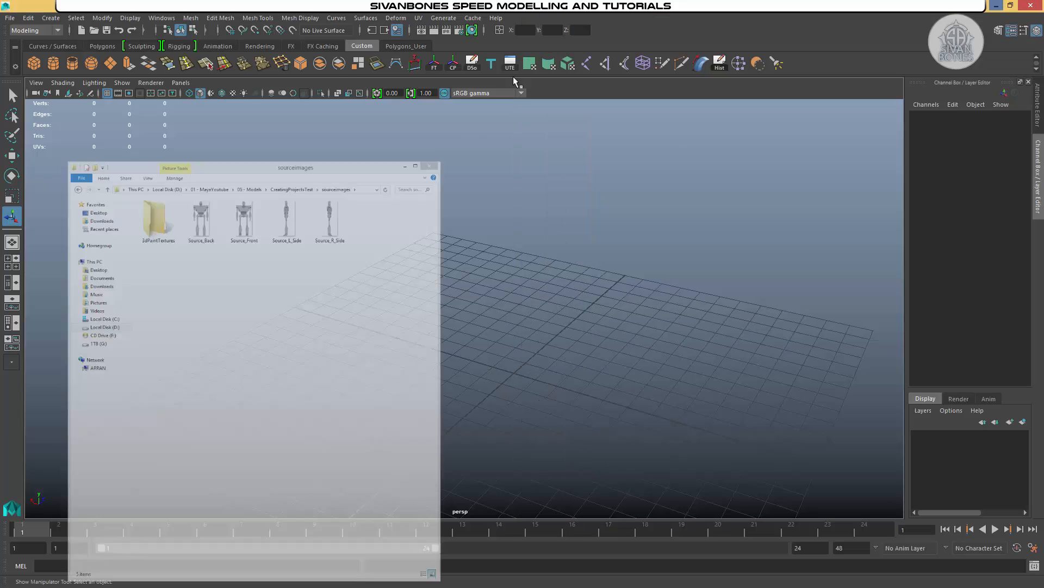
alt+drag(572, 272, 555, 224)
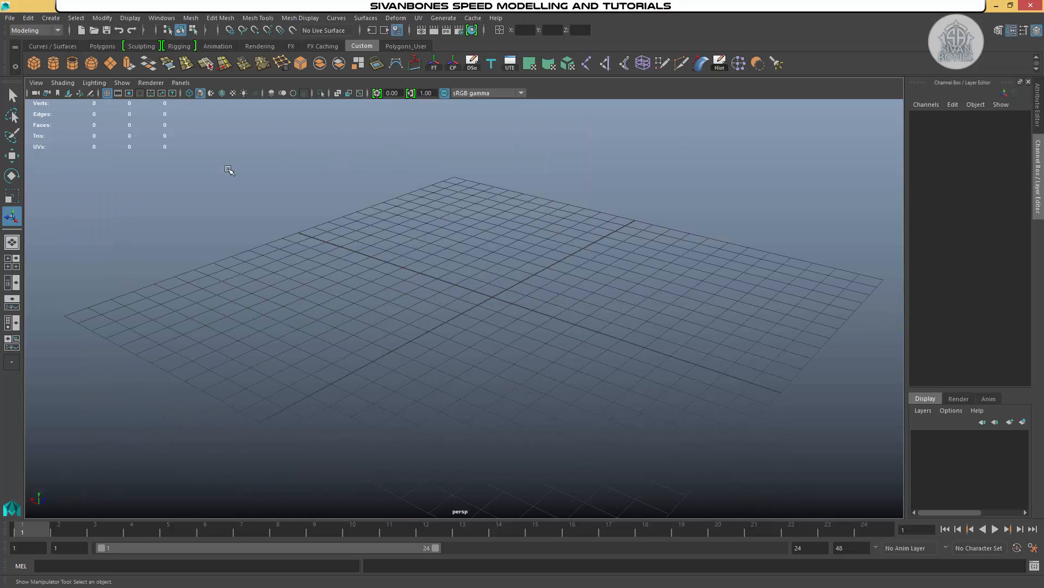
click(12, 19)
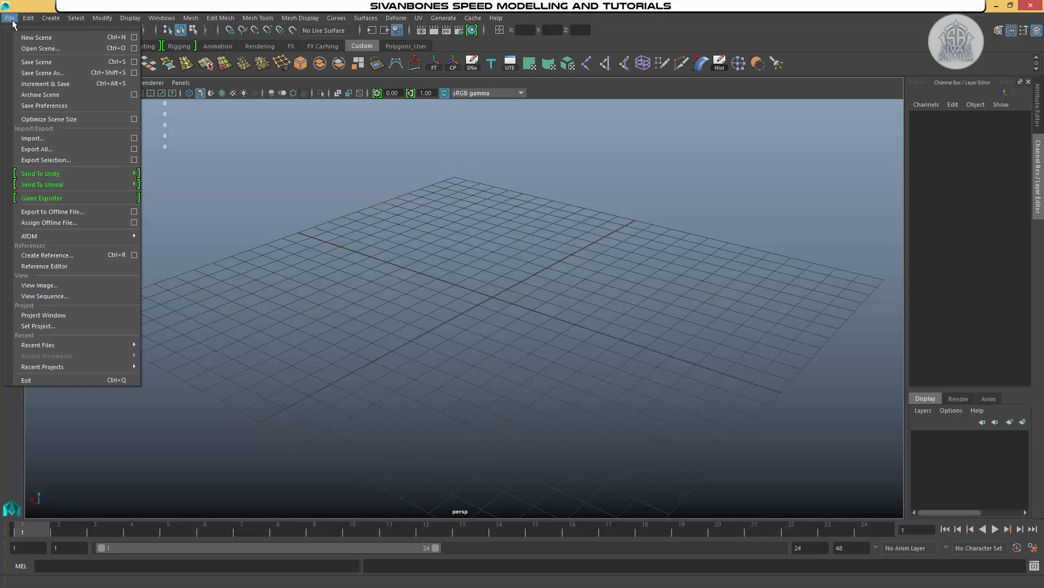
click(49, 326)
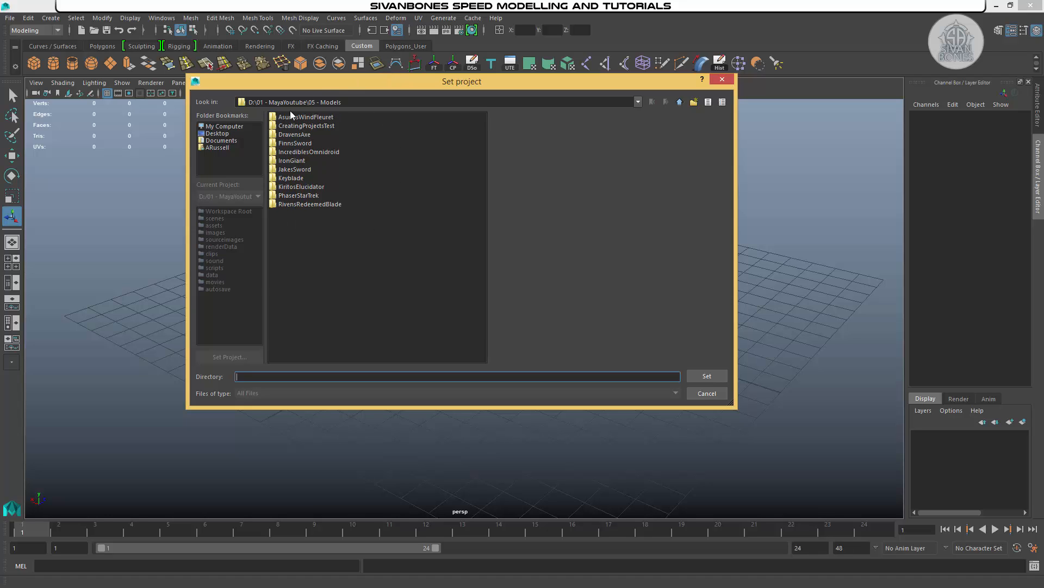
double_click(294, 126)
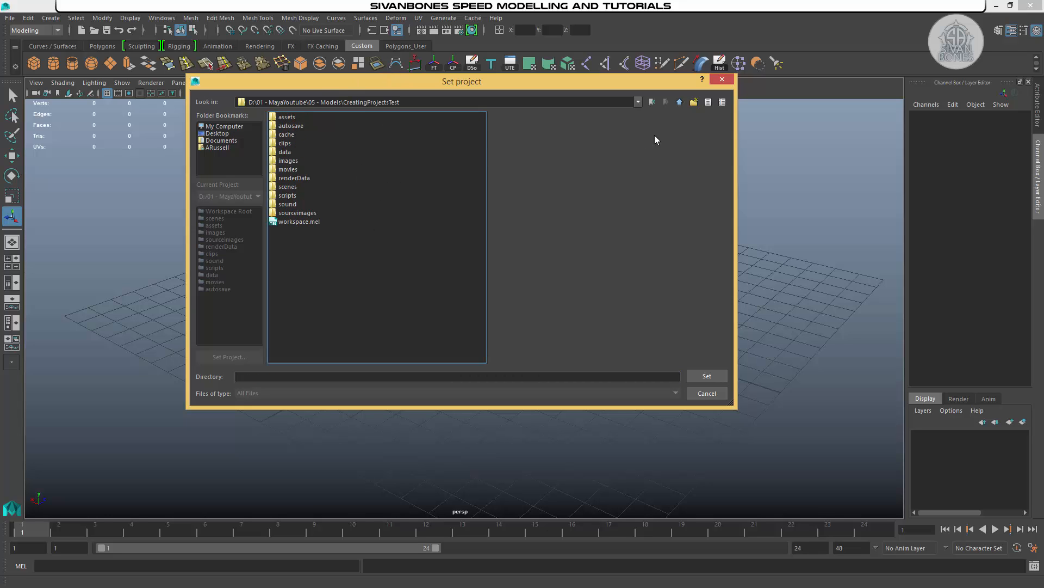
click(679, 103)
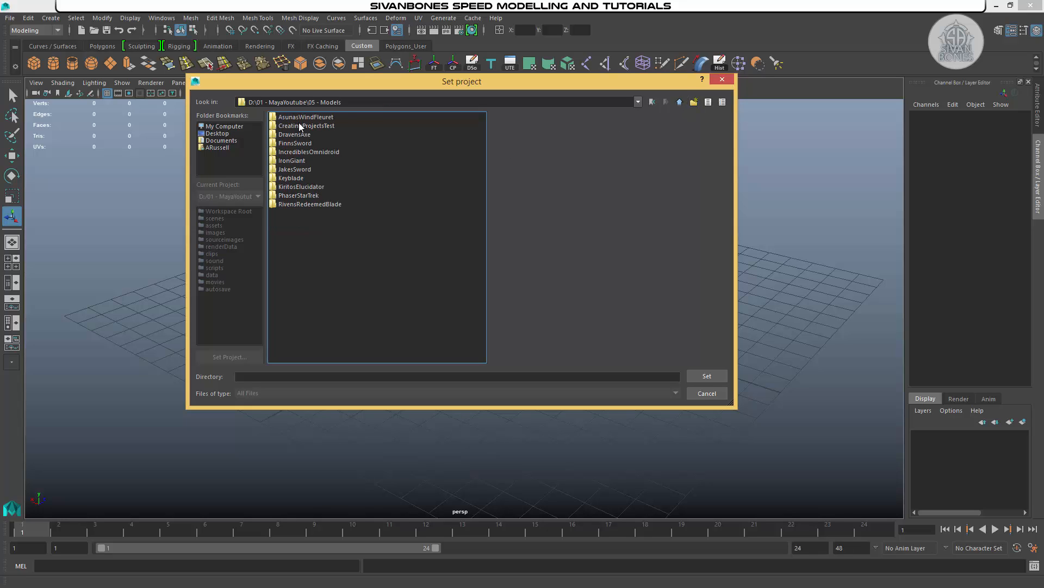
click(301, 127)
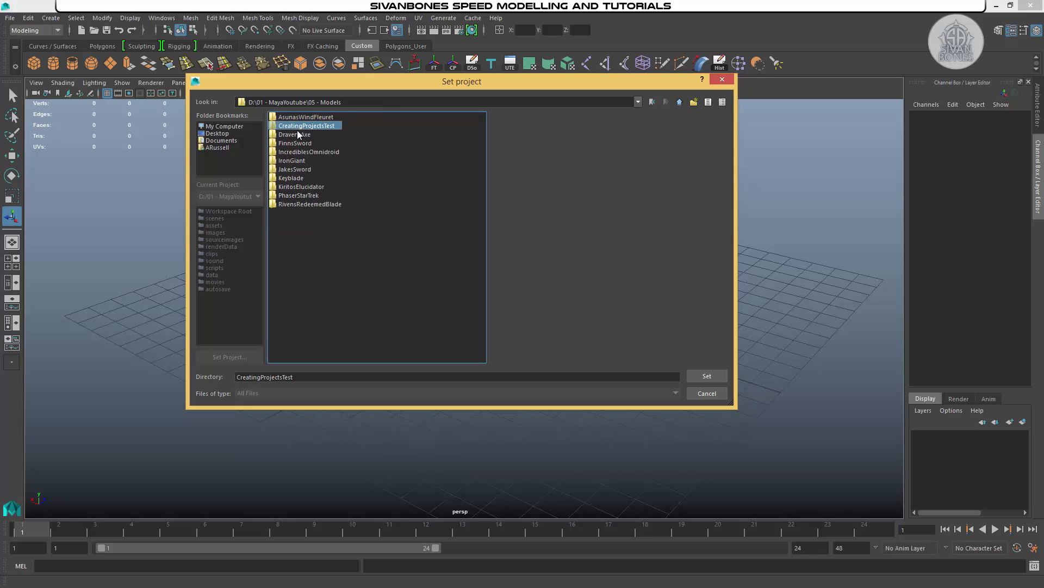
double_click(312, 128)
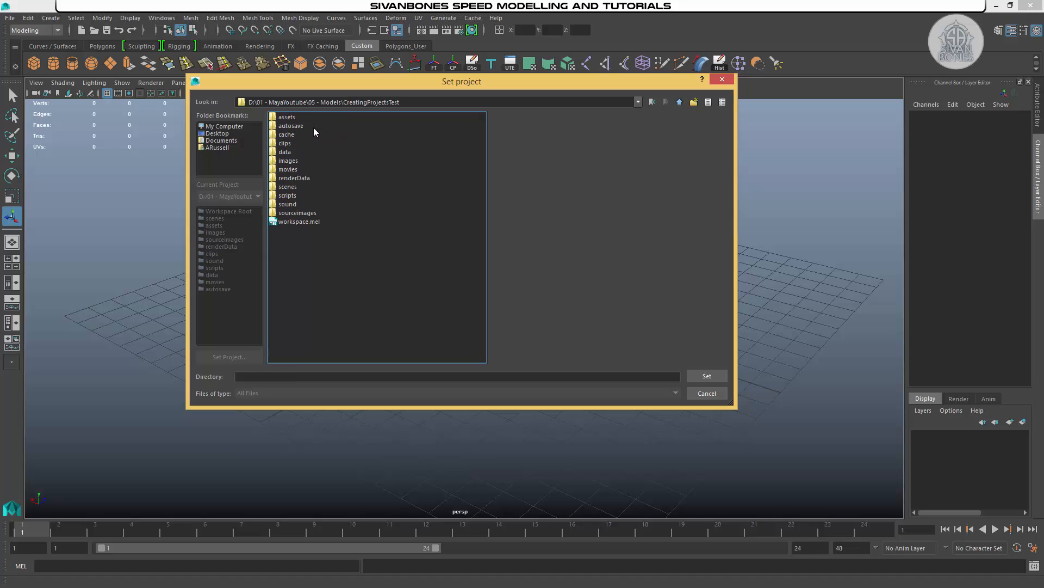
click(680, 102)
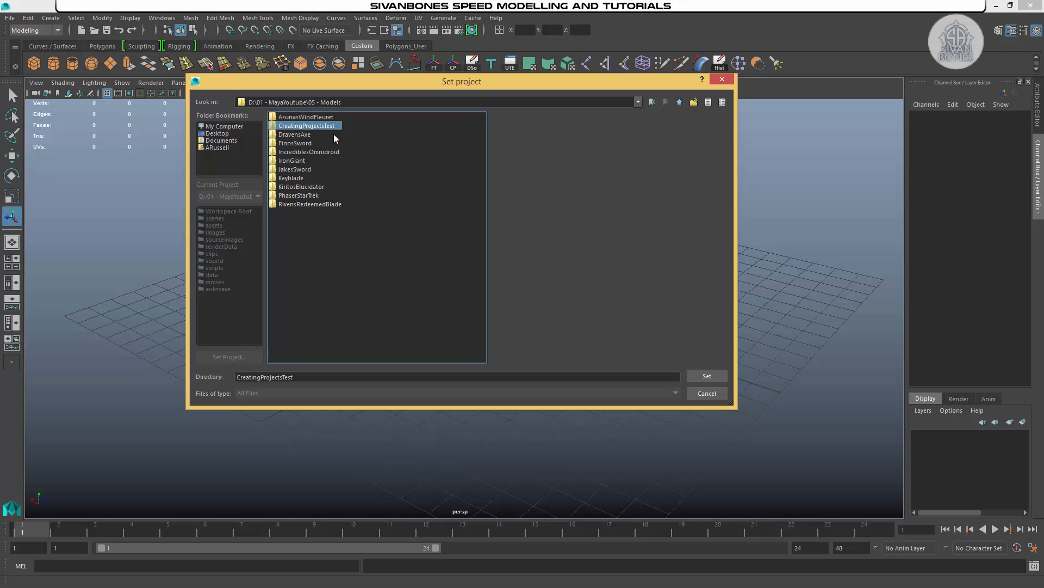
click(706, 375)
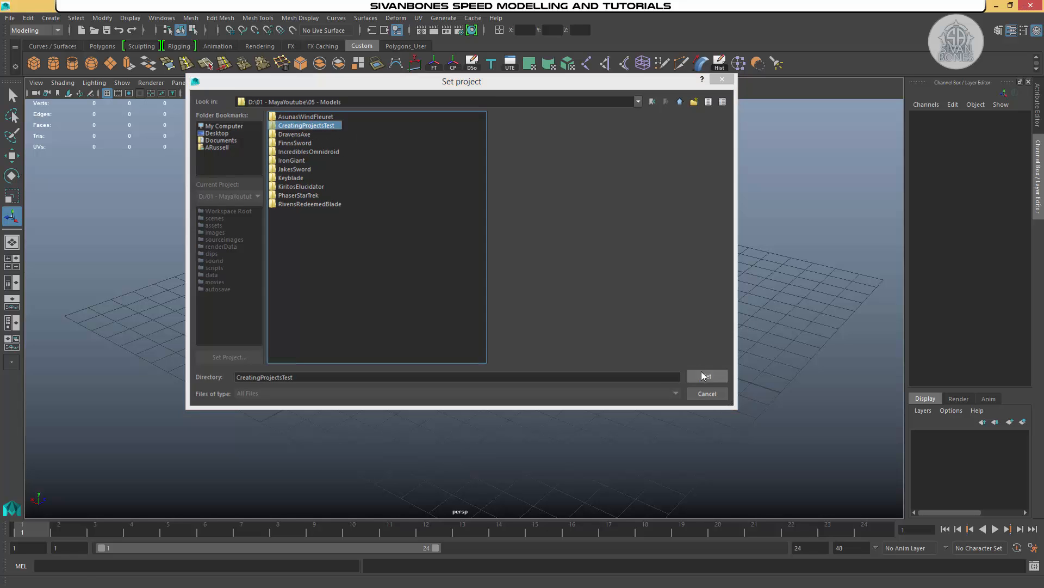
alt+drag(571, 324, 536, 319)
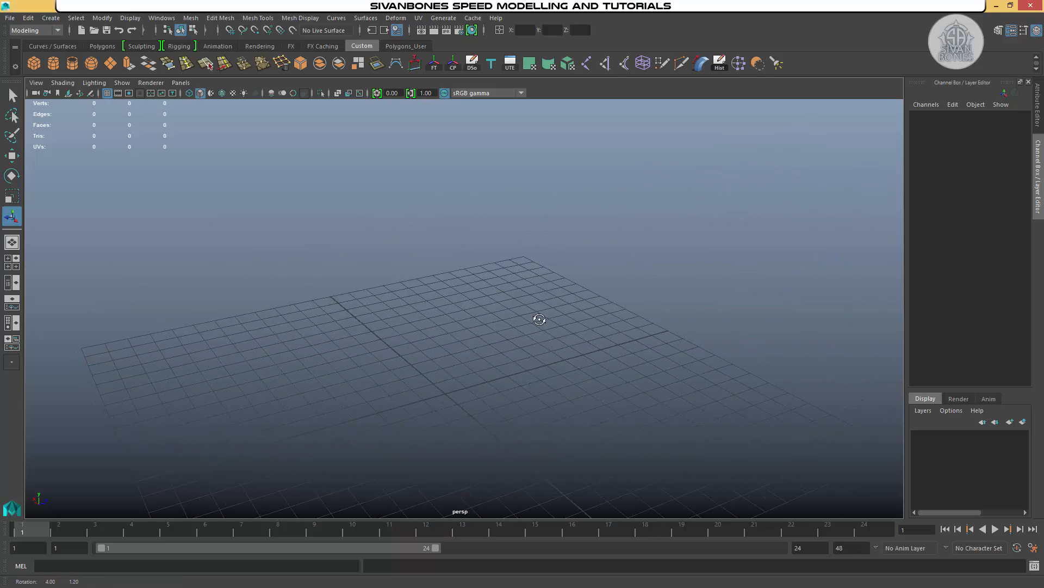
key(space)
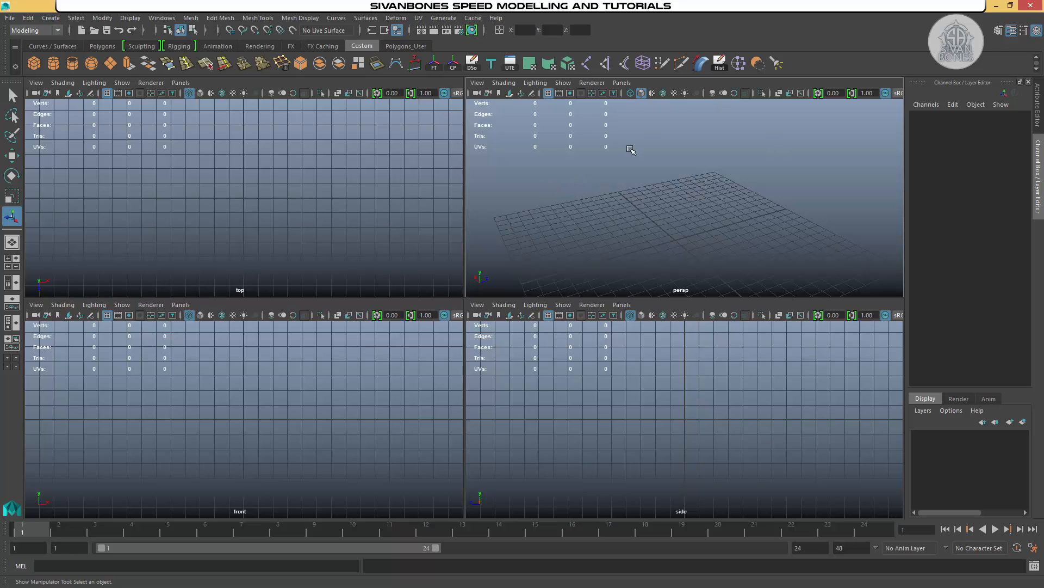
key(space)
alt+right_drag(554, 281, 549, 261)
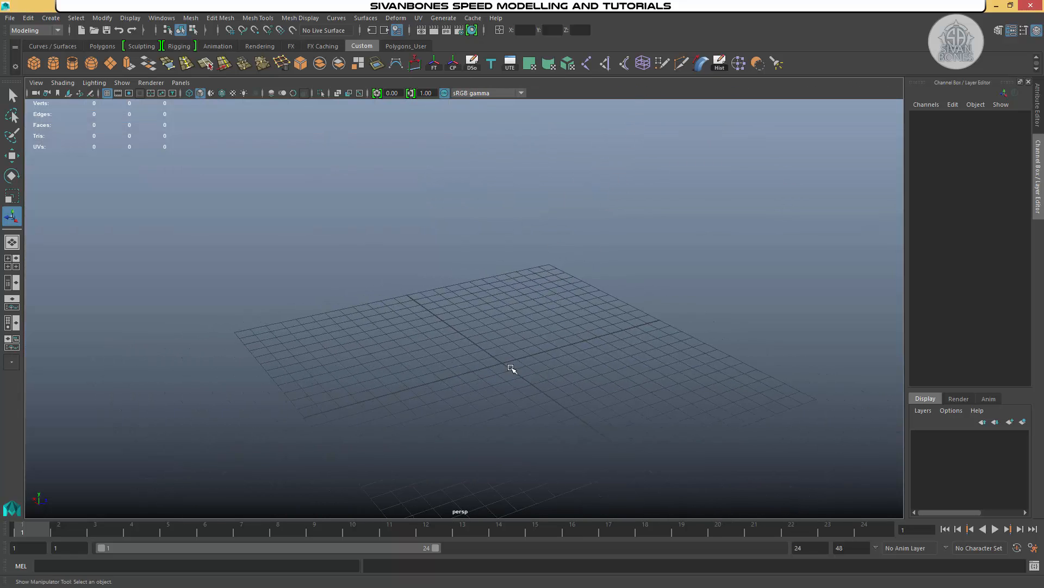
alt+middle_drag(503, 355, 492, 308)
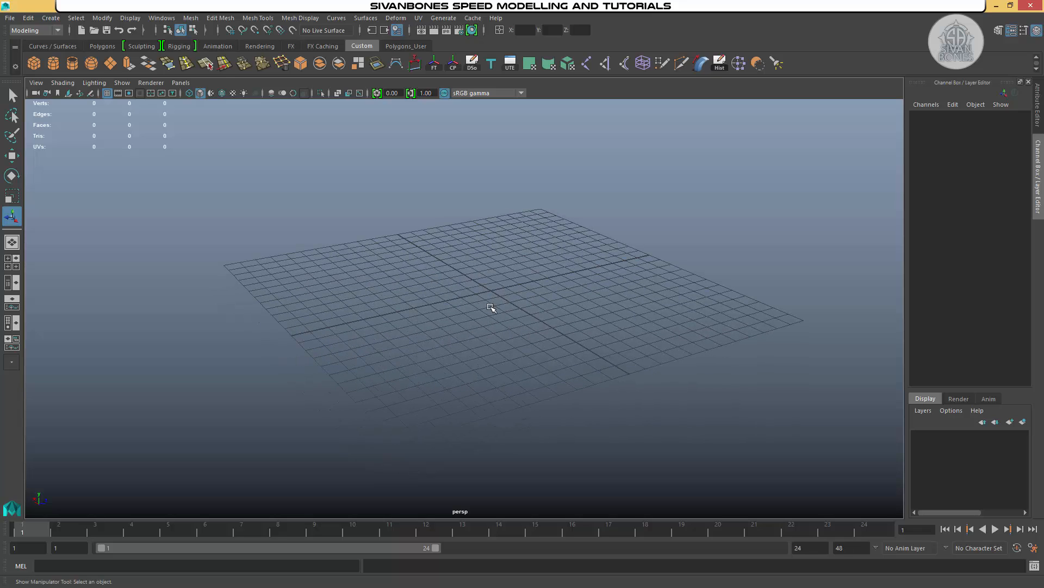
alt+middle_drag(550, 269, 467, 269)
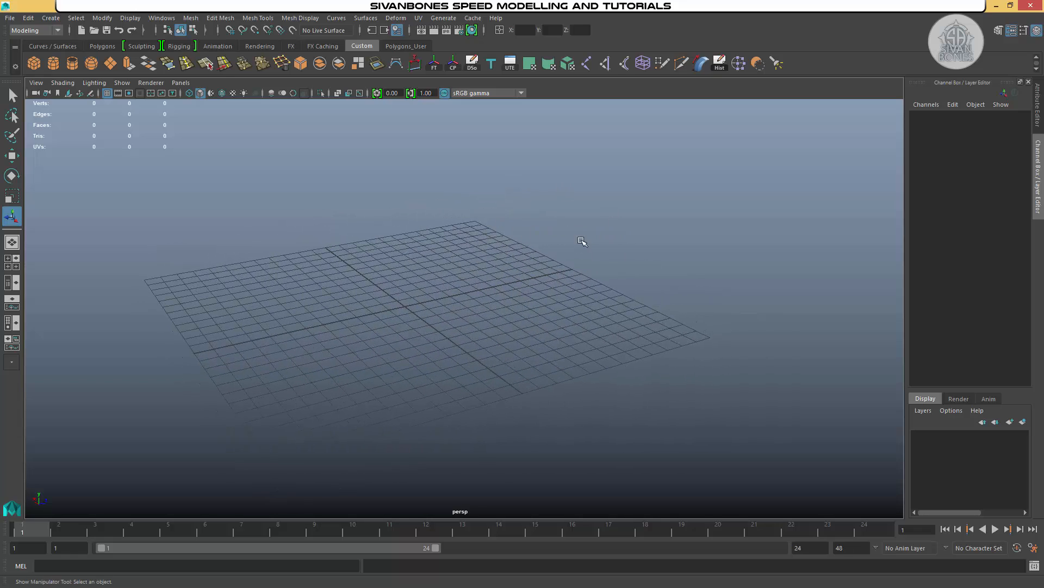
key(space)
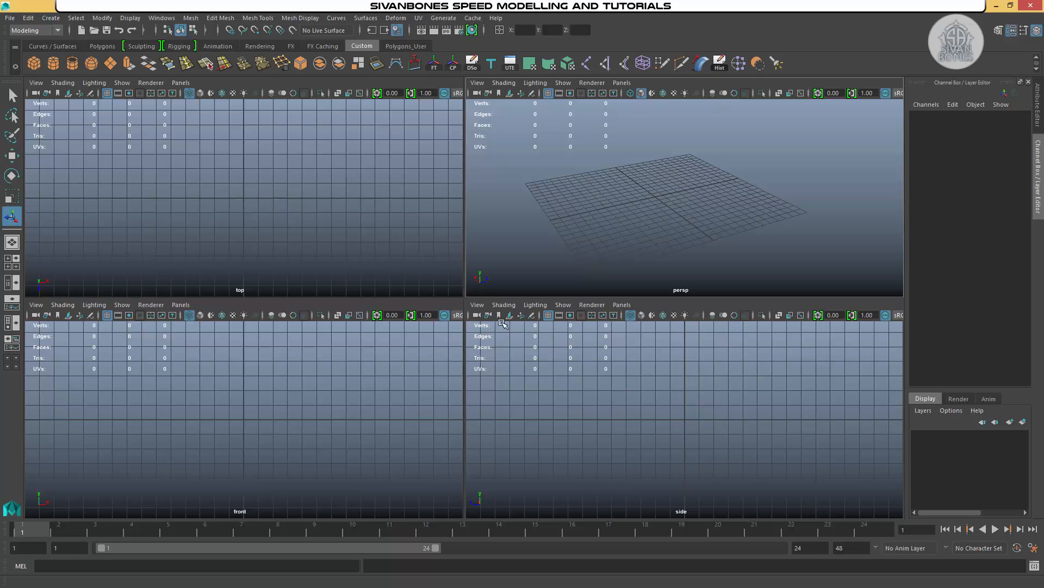
key(space)
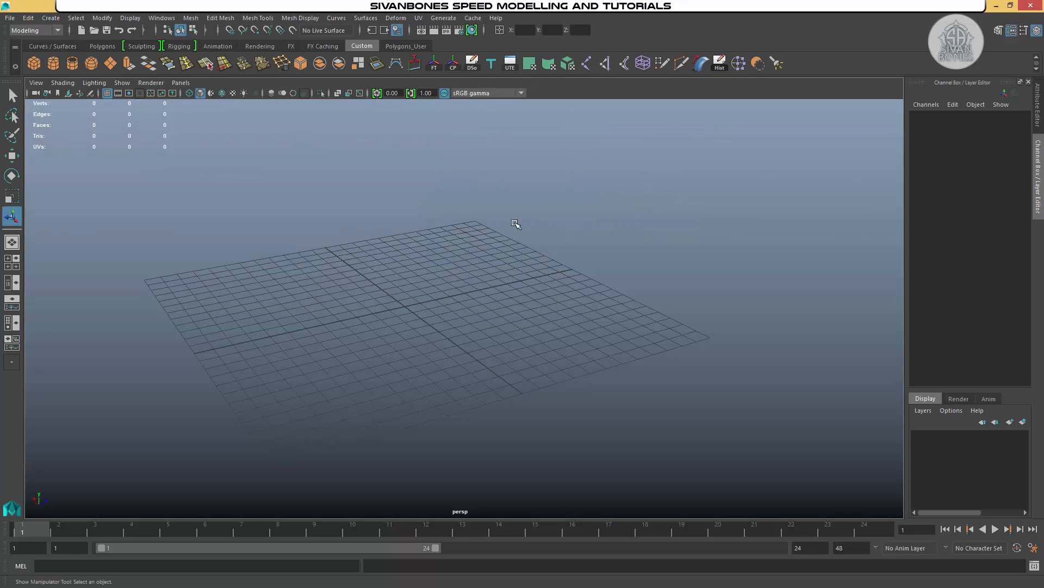
Import Source_Front.png from the project's sourceimages folder as an image plane in the front view.
key(space)
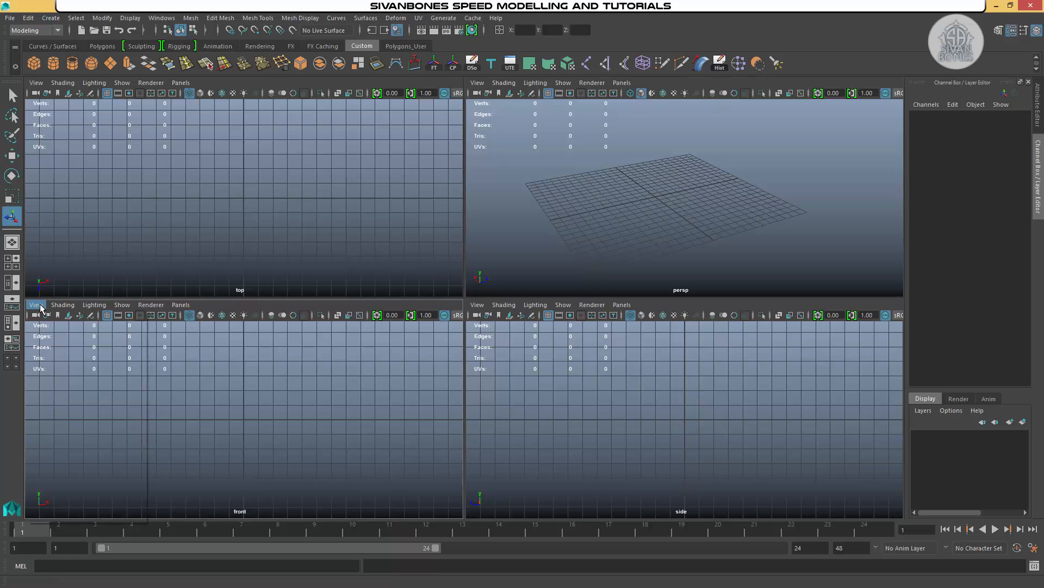
click(36, 305)
mouse_move(160, 504)
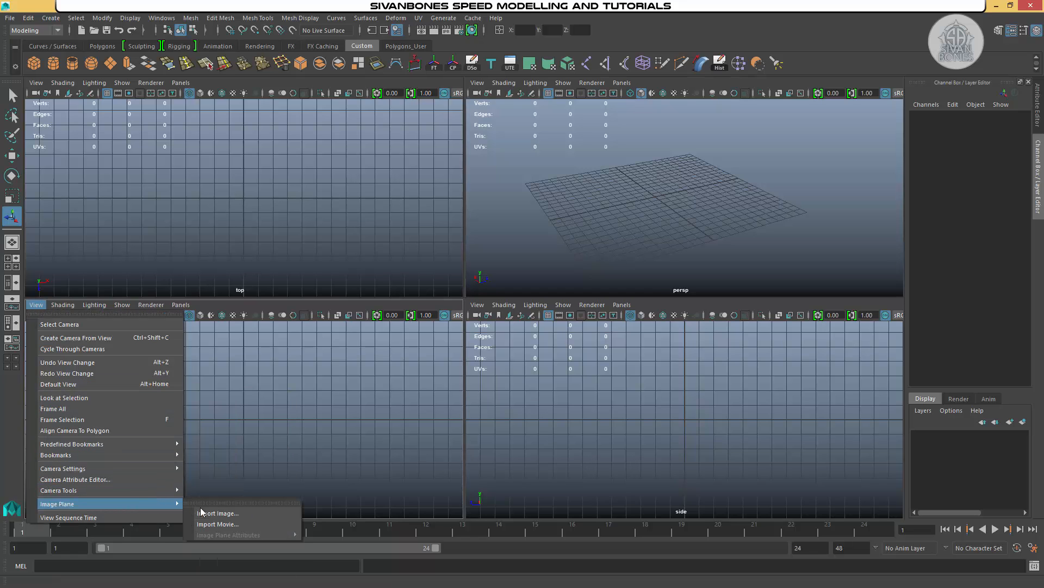
click(214, 513)
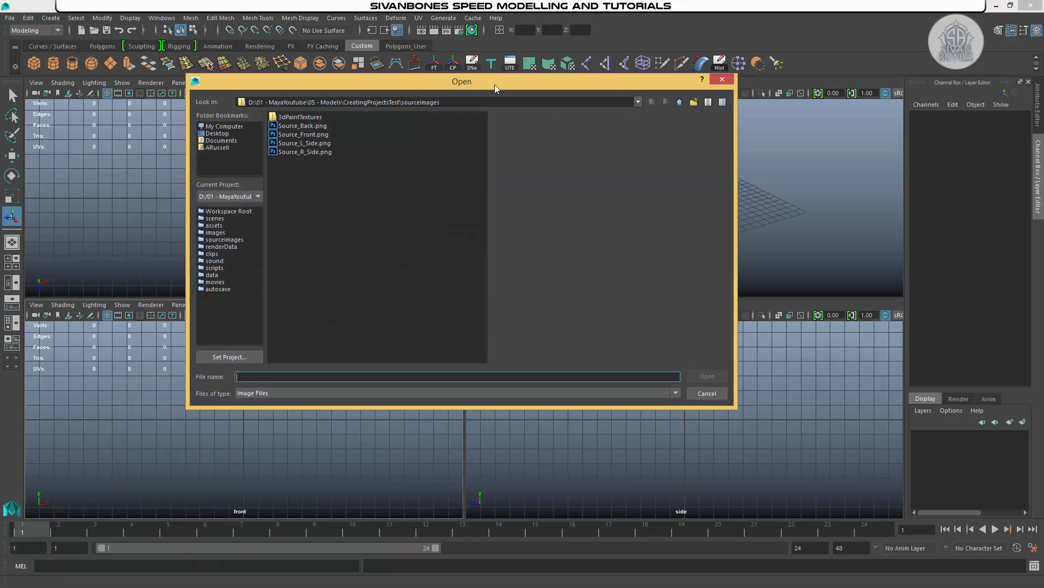
drag(495, 84, 656, 77)
drag(601, 96, 412, 93)
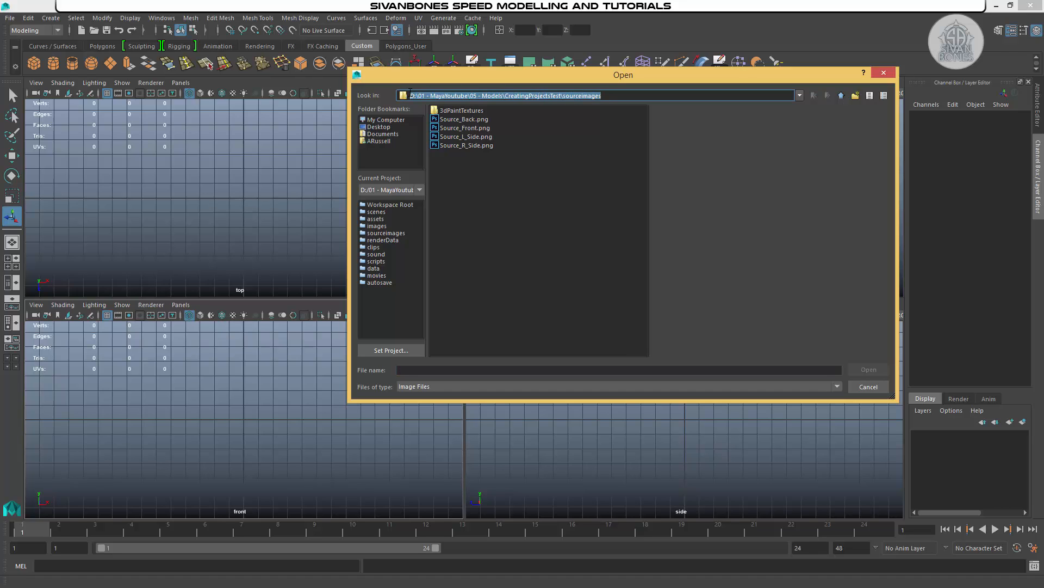
click(518, 202)
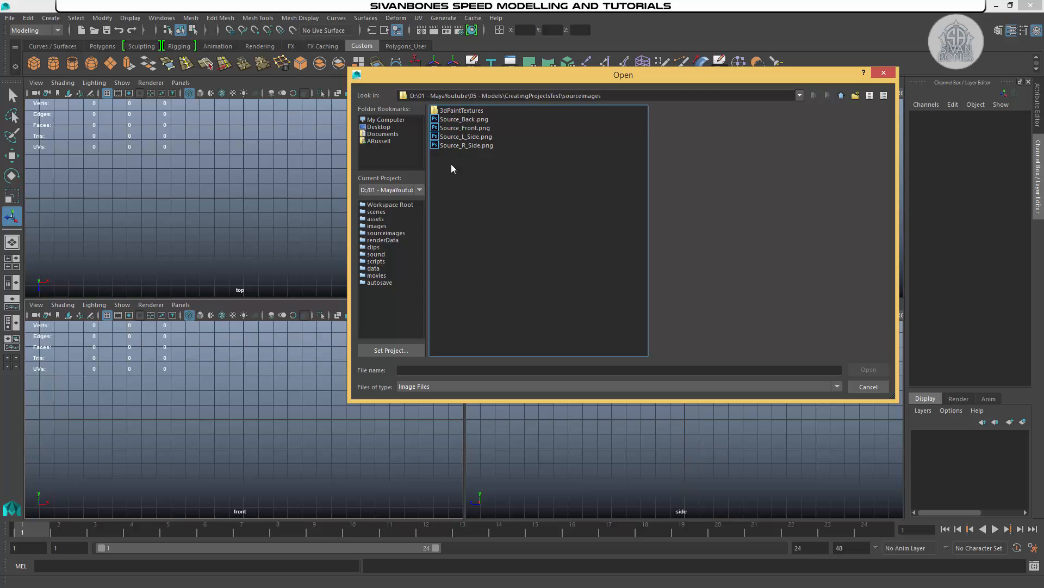
click(471, 128)
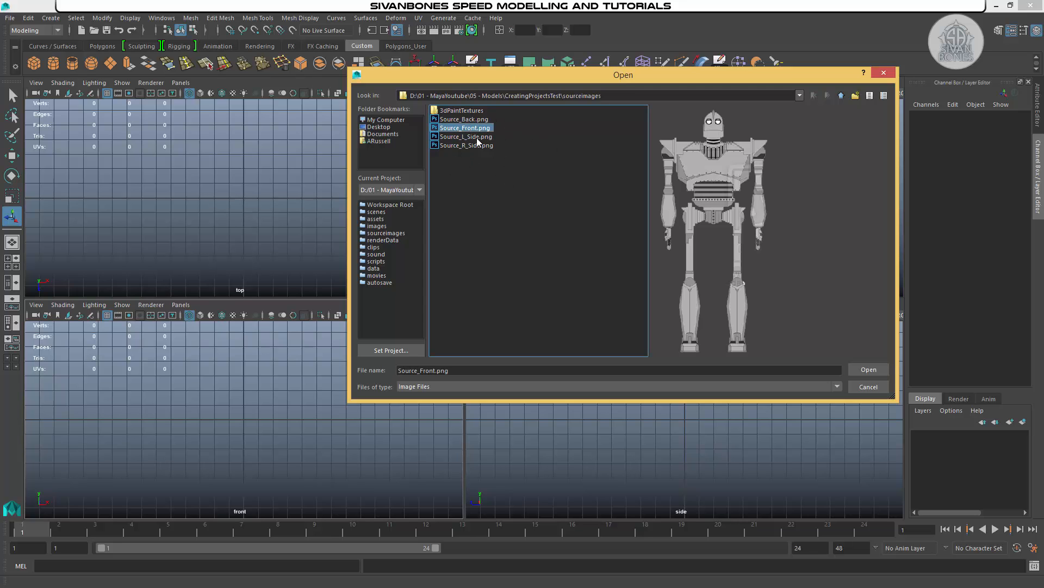
click(868, 369)
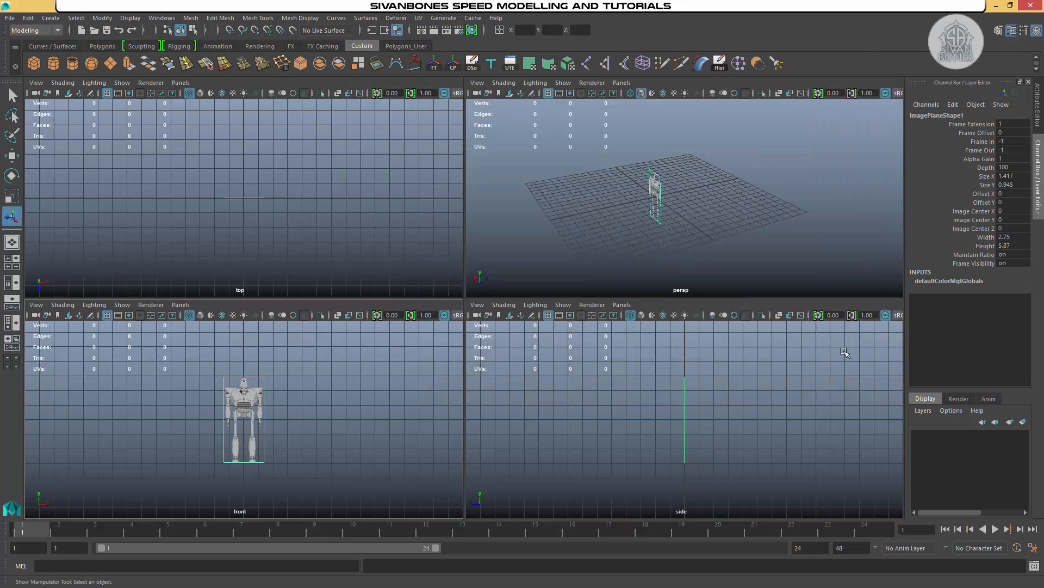
Examine the robot image plane in a maximized perspective view and show its settings in the Attribute Editor.
alt+drag(642, 205, 609, 252)
key(space)
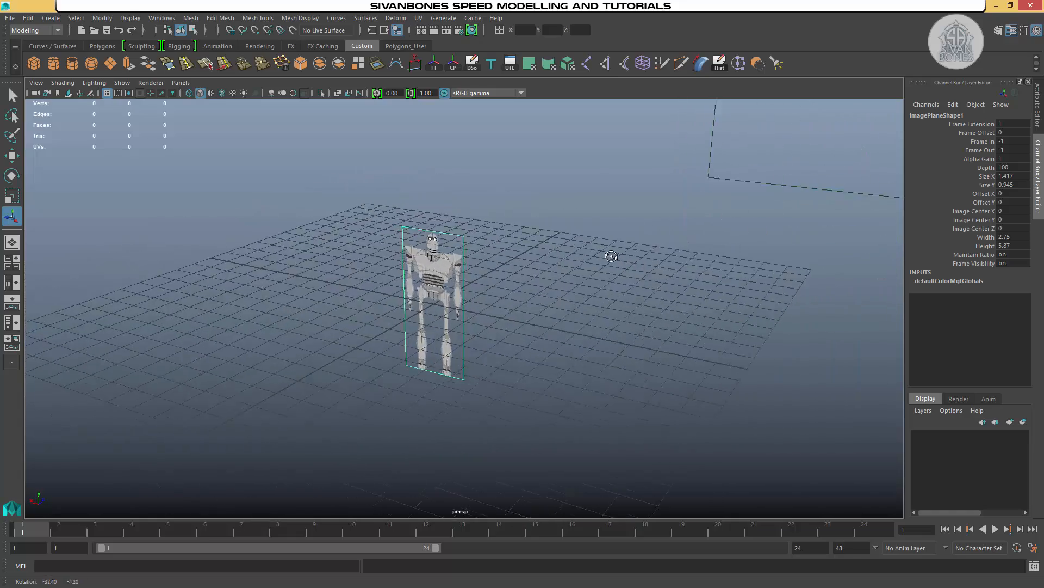
alt+right_drag(608, 252, 553, 198)
alt+middle_drag(552, 198, 570, 193)
click(1038, 103)
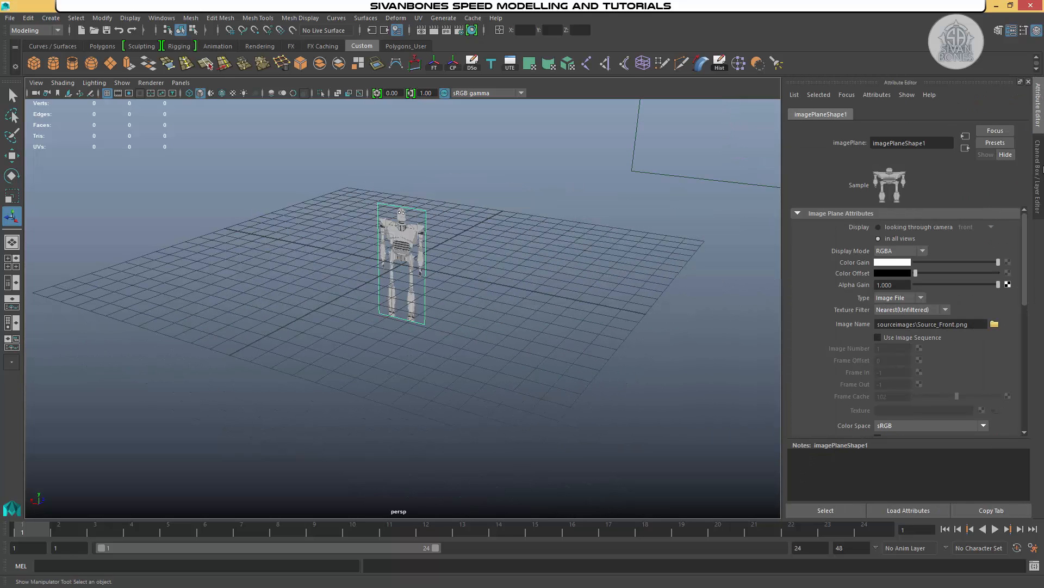
Show all four views and display the front image plane's shape attributes in the Attribute Editor.
click(1040, 158)
drag(482, 184, 499, 199)
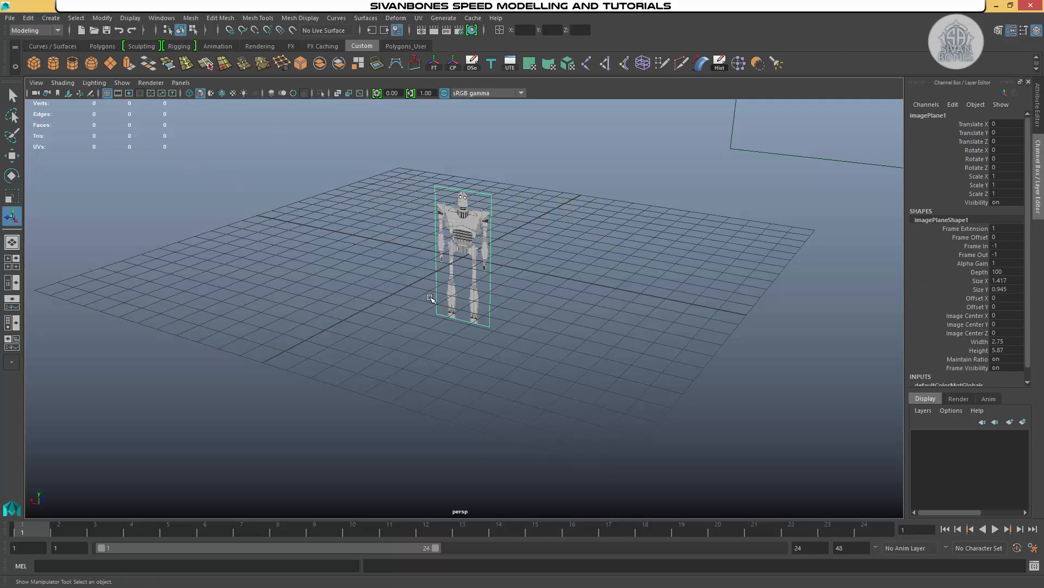
key(space)
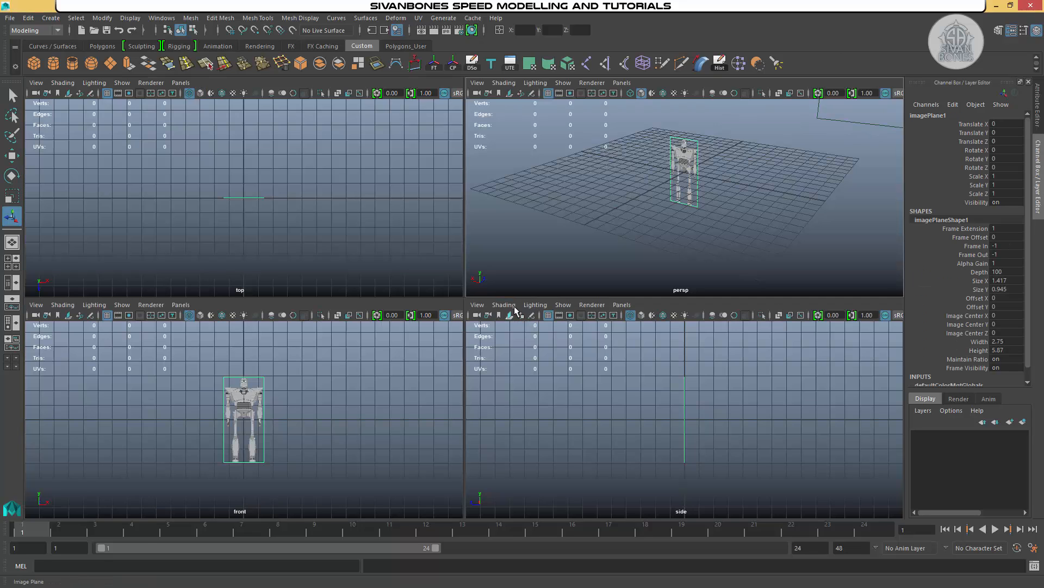
click(36, 305)
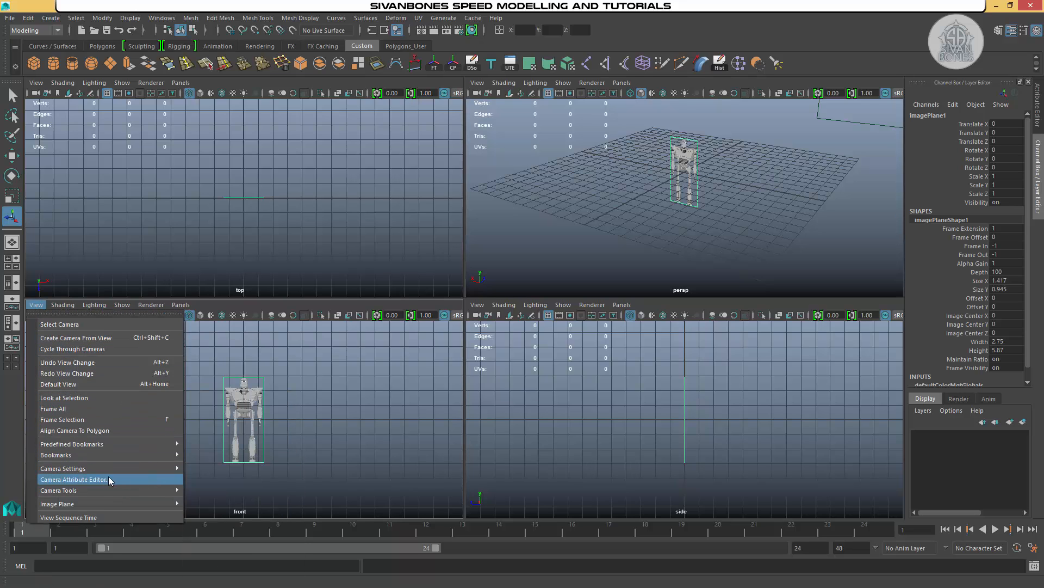
click(87, 479)
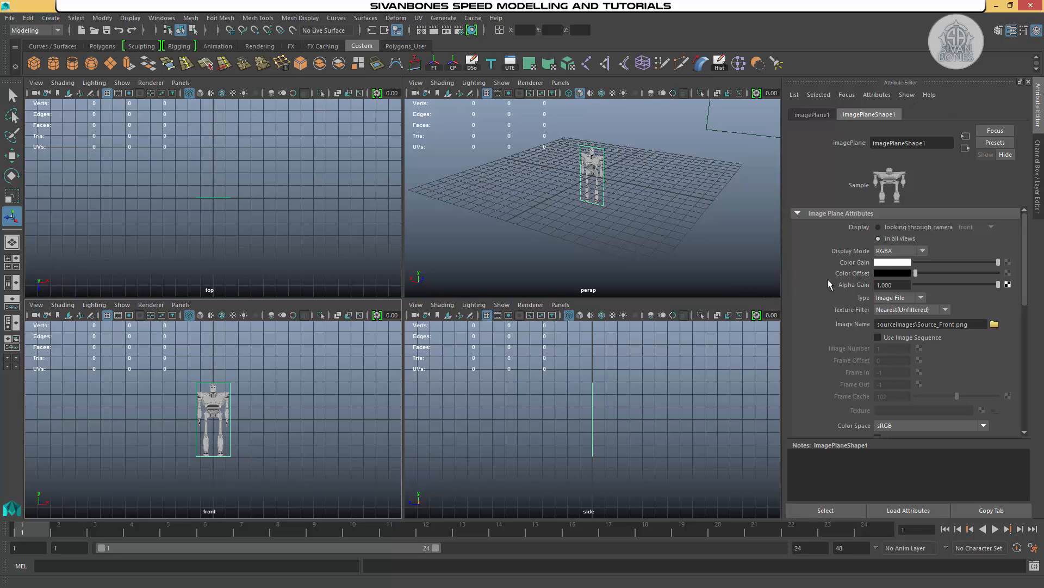
Examine the relative sourceimages path in the front image plane's Image Name attribute.
scroll(828, 276, down, 2)
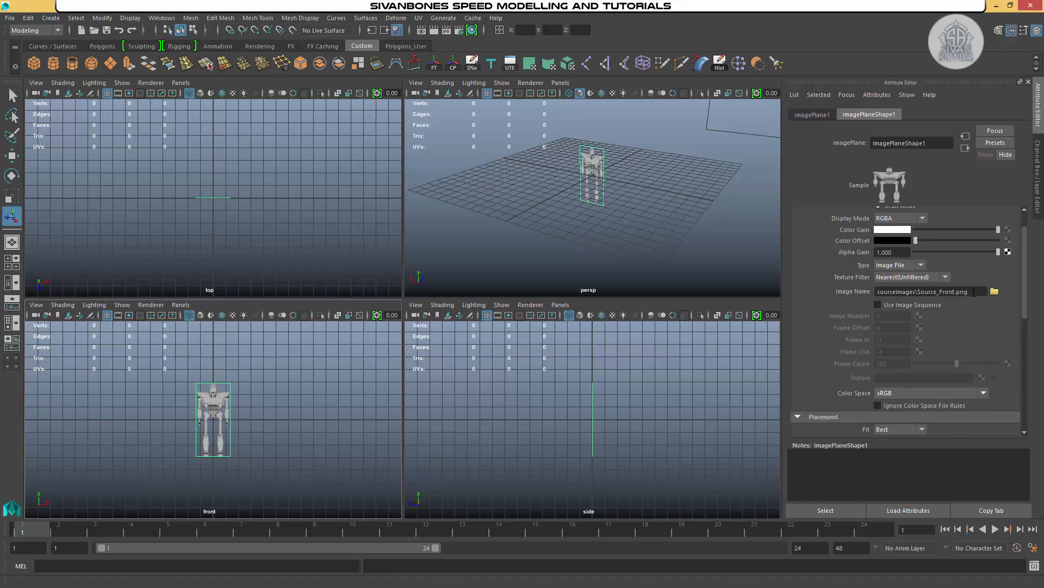
drag(969, 292, 882, 291)
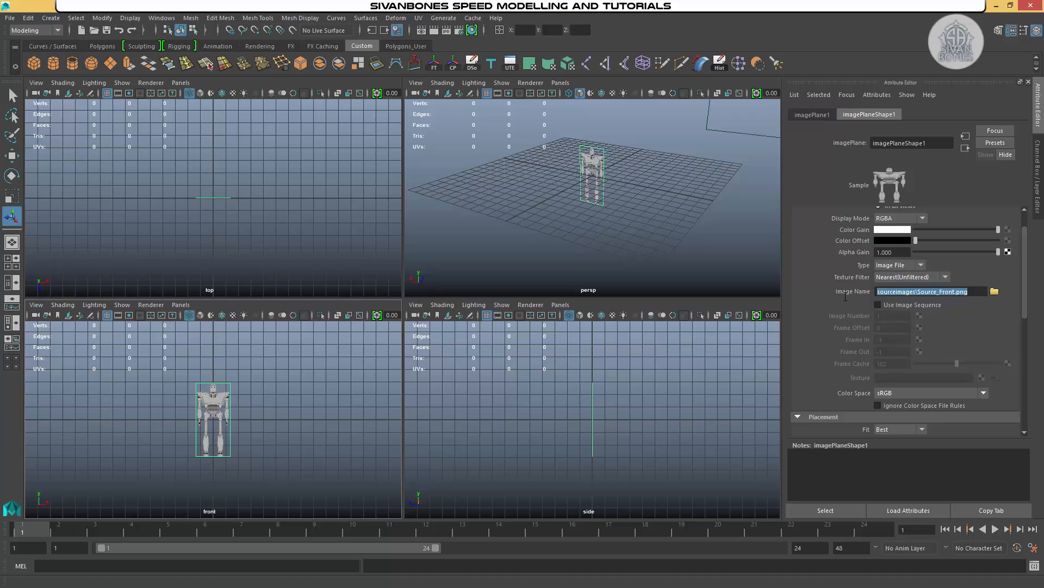
drag(968, 291, 869, 292)
click(877, 292)
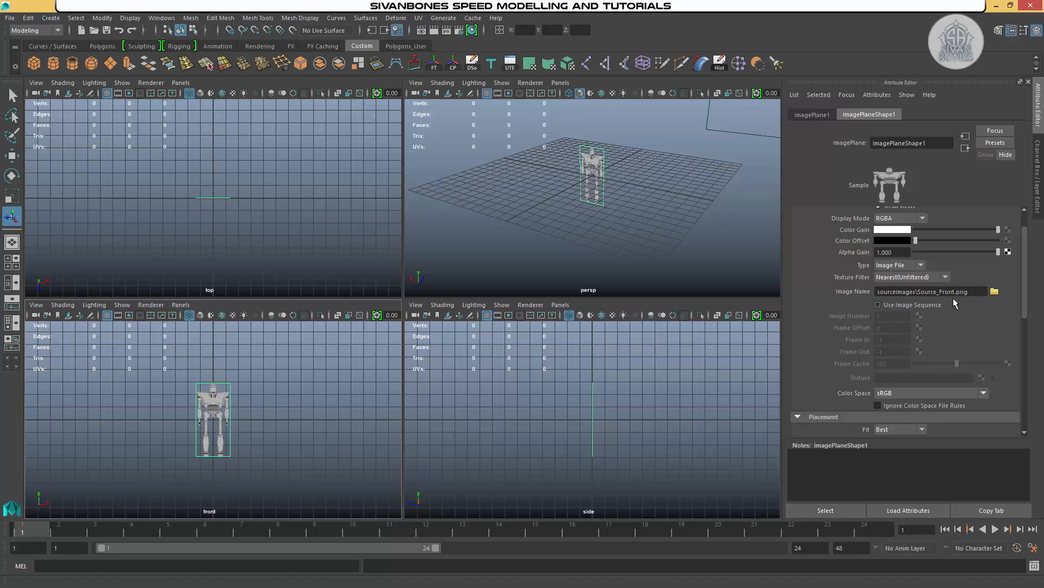
drag(968, 292, 912, 292)
click(876, 294)
click(958, 292)
scroll(965, 305, down, 3)
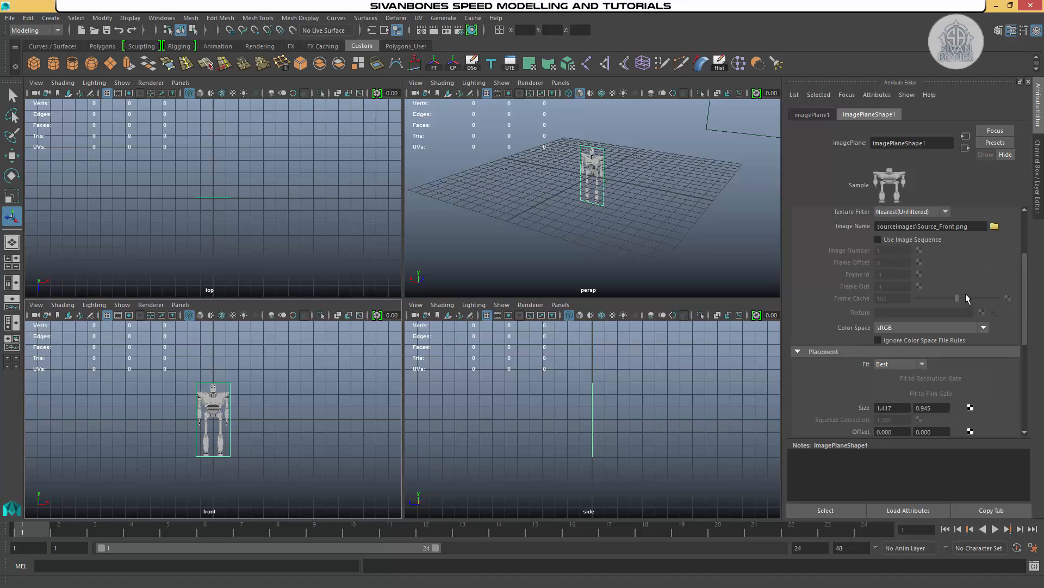
Set the front image plane's width to 20 in its Placement Extras.
scroll(965, 293, down, 9)
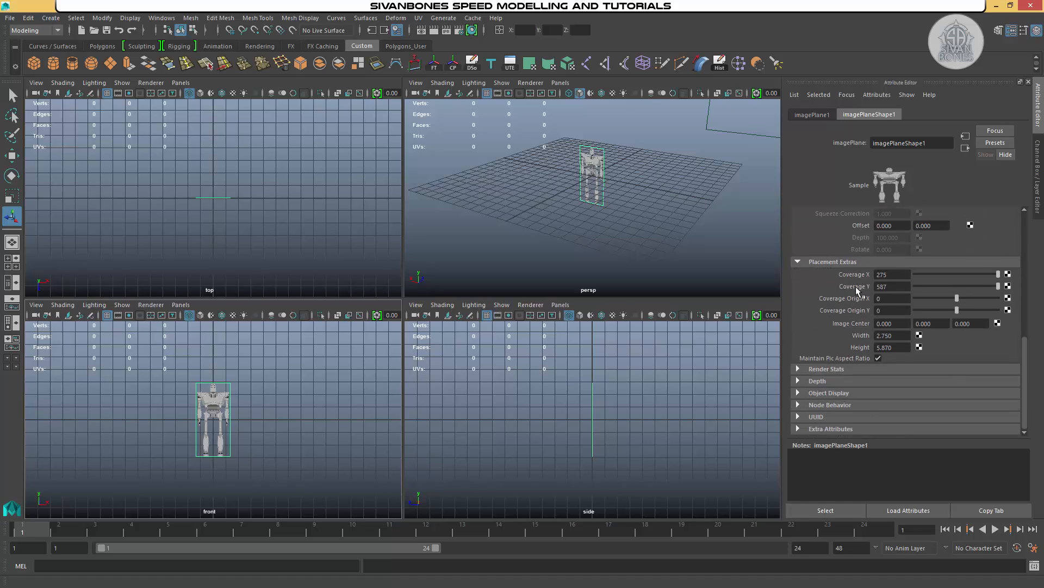
drag(897, 337, 855, 334)
text(20)
key(Return)
Create a polygon cube at the origin and scale it up uniformly to about half the image plane's width.
alt+middle_drag(632, 189, 635, 245)
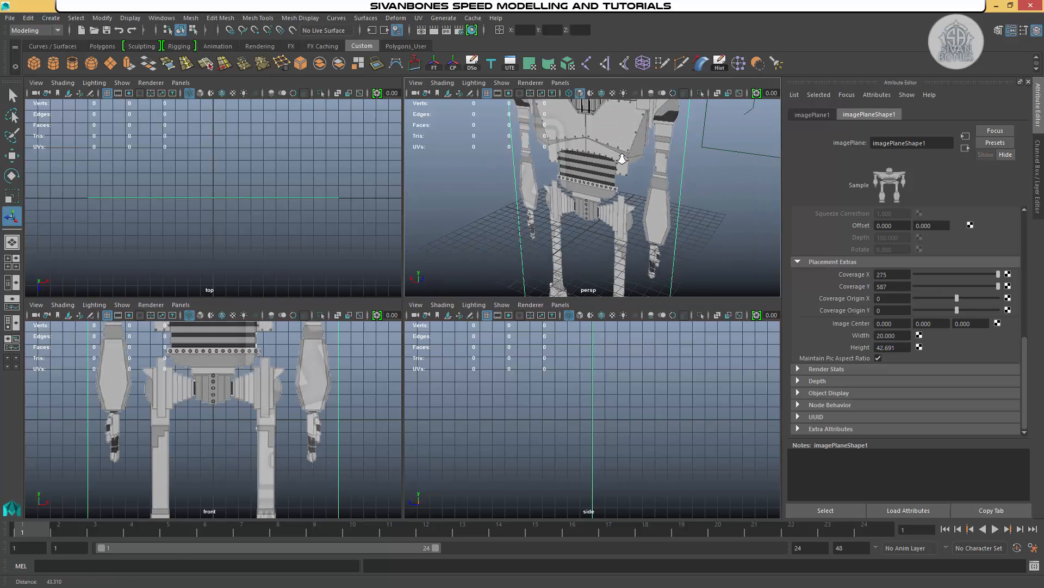
alt+right_drag(635, 245, 620, 173)
alt+drag(620, 173, 617, 213)
alt+drag(530, 184, 659, 164)
click(35, 64)
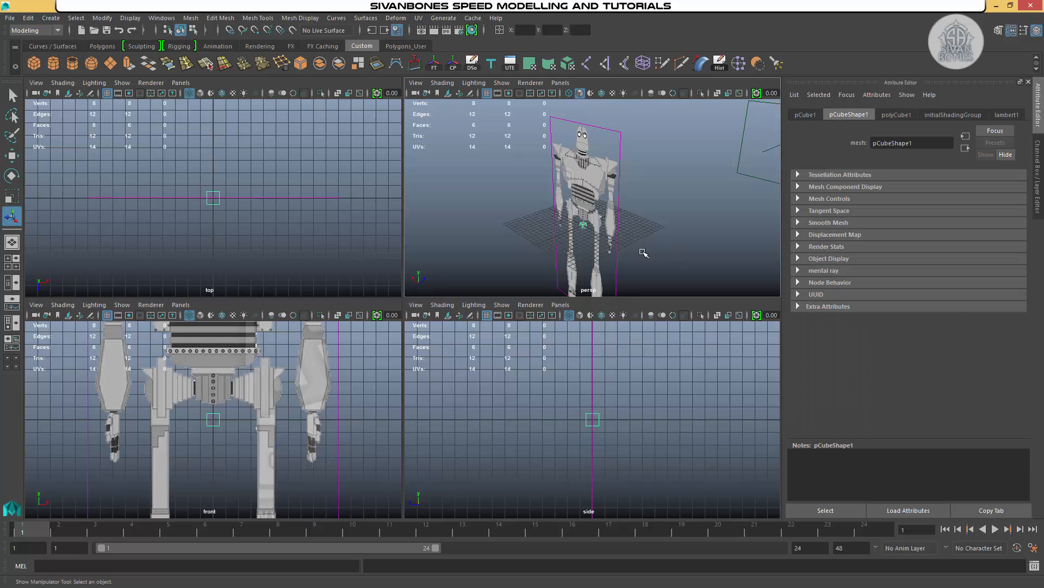
key(r)
drag(583, 225, 637, 119)
click(667, 242)
Examine from several angles in the front and perspective views how the cube intersects the robot image plane.
scroll(625, 243, up, 6)
alt+middle_drag(643, 136, 635, 161)
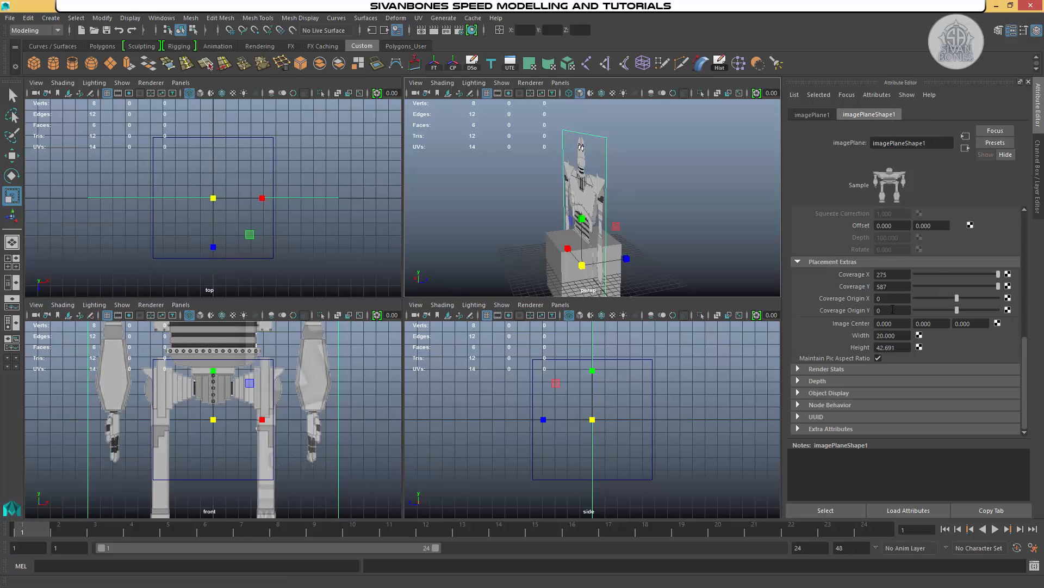
alt+middle_drag(644, 240, 635, 217)
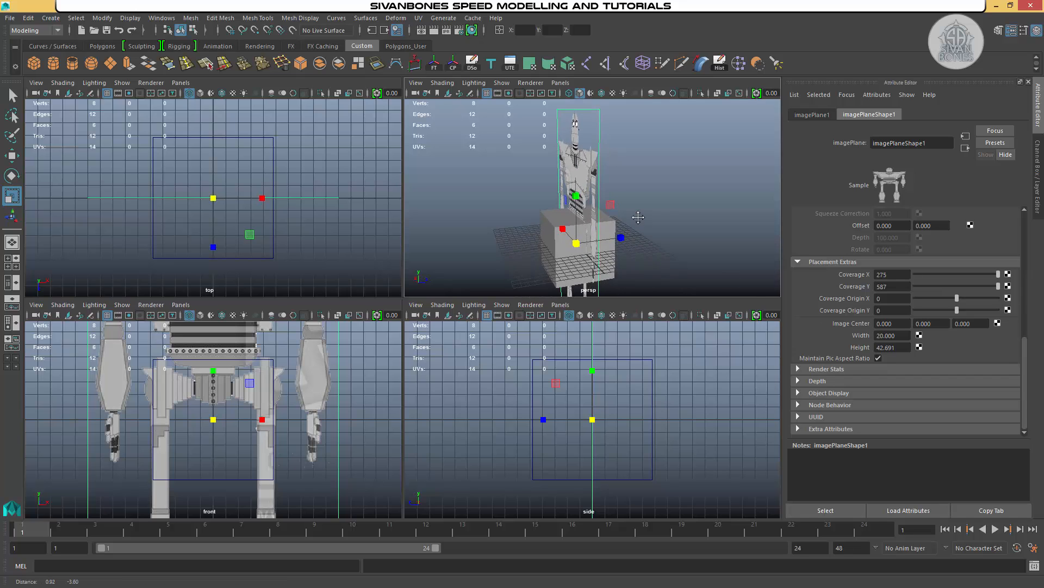
scroll(632, 183, down, 2)
alt+drag(639, 179, 648, 181)
key(w)
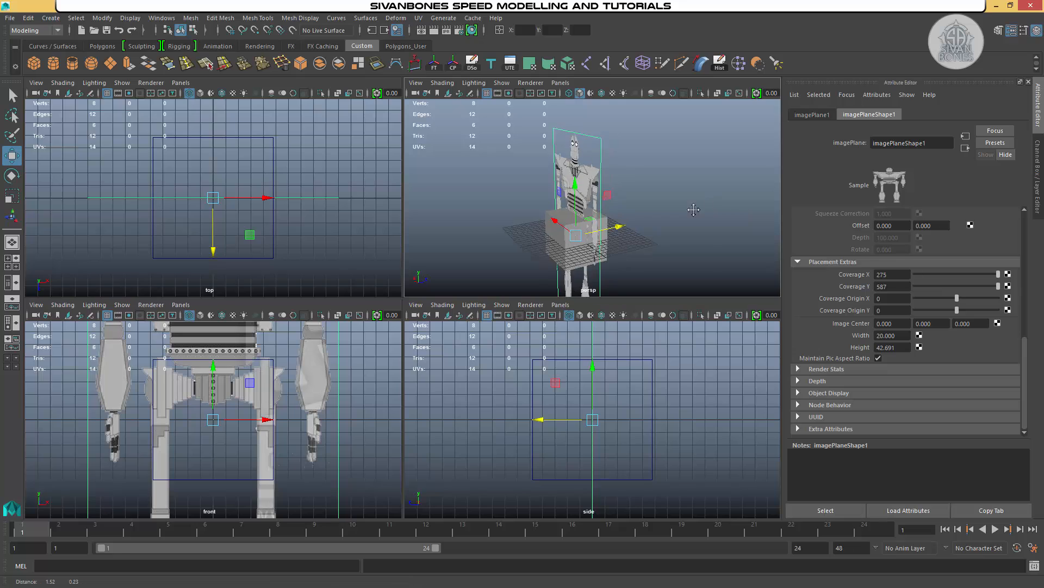
alt+drag(720, 207, 645, 208)
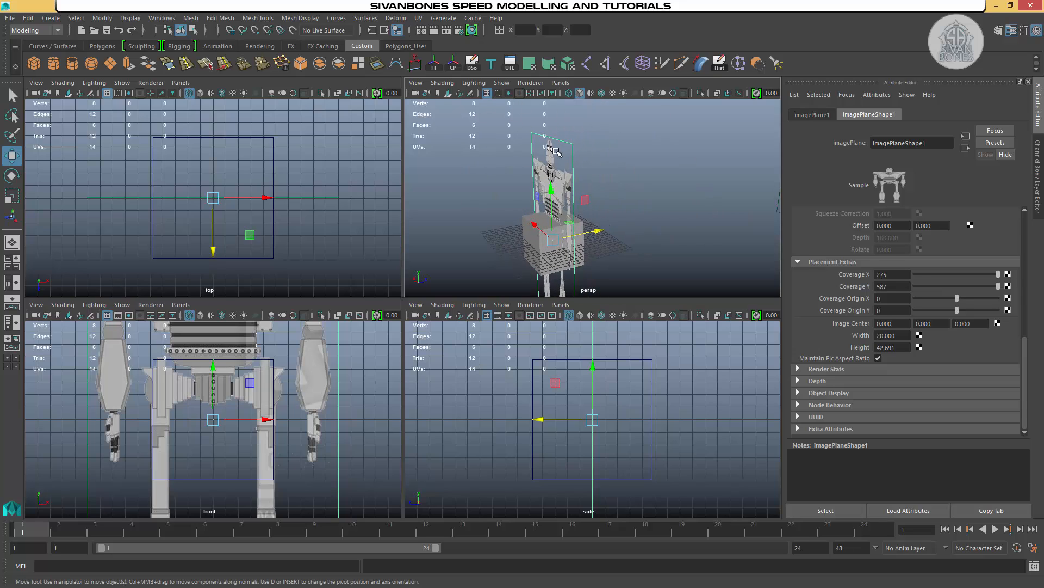
scroll(288, 343, down, 4)
alt+middle_drag(294, 326, 302, 385)
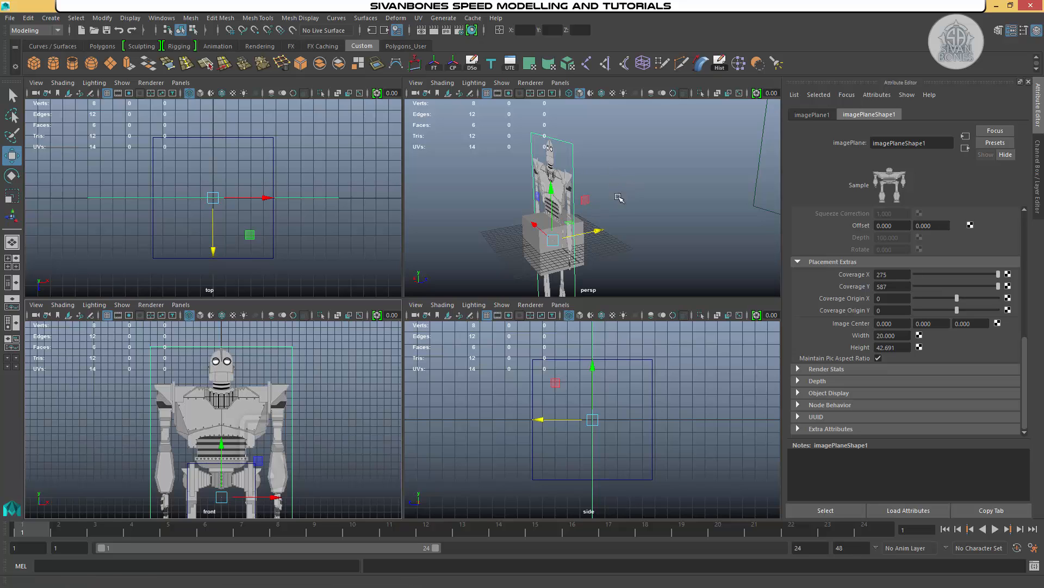
alt+drag(631, 187, 600, 192)
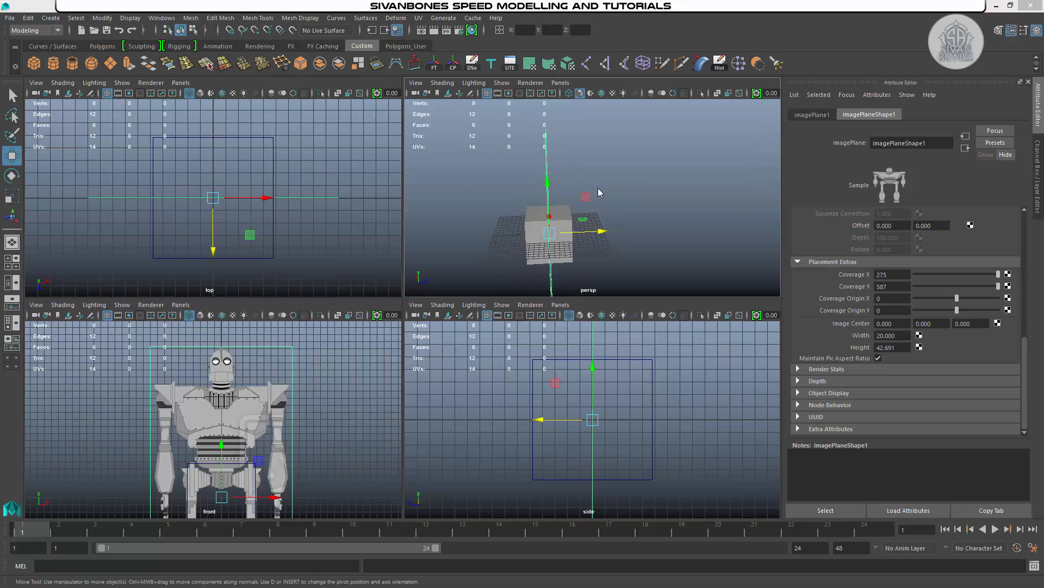
key(space)
alt+drag(466, 263, 550, 200)
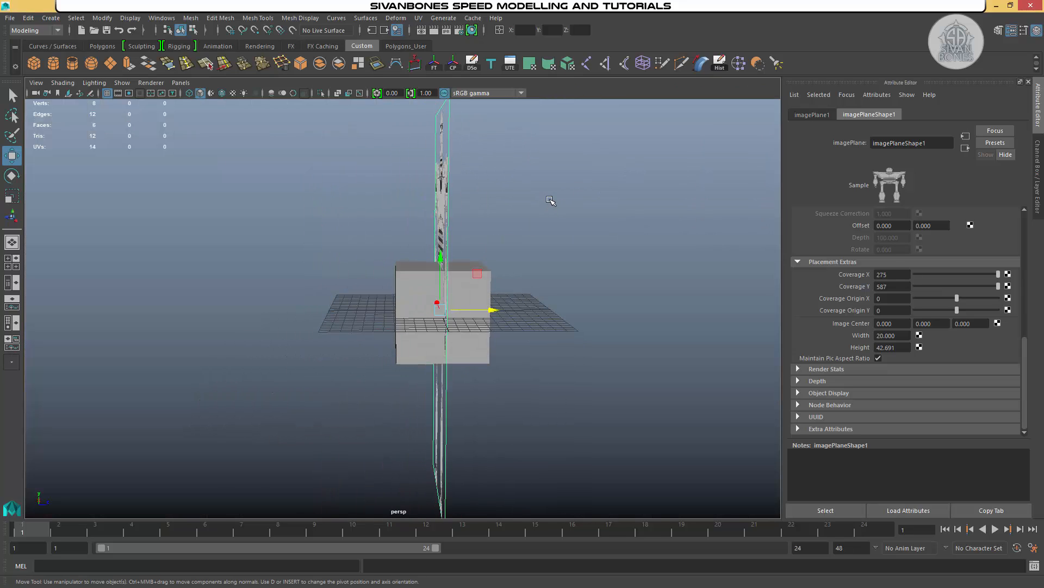
alt+drag(532, 236, 562, 267)
alt+drag(552, 341, 514, 319)
alt+drag(474, 441, 536, 452)
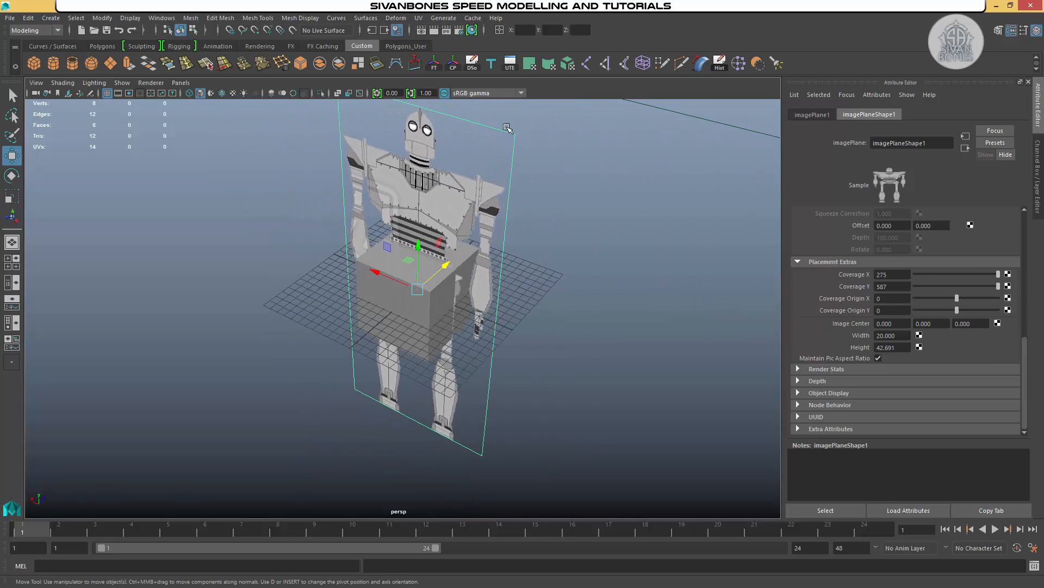
alt+drag(547, 161, 552, 200)
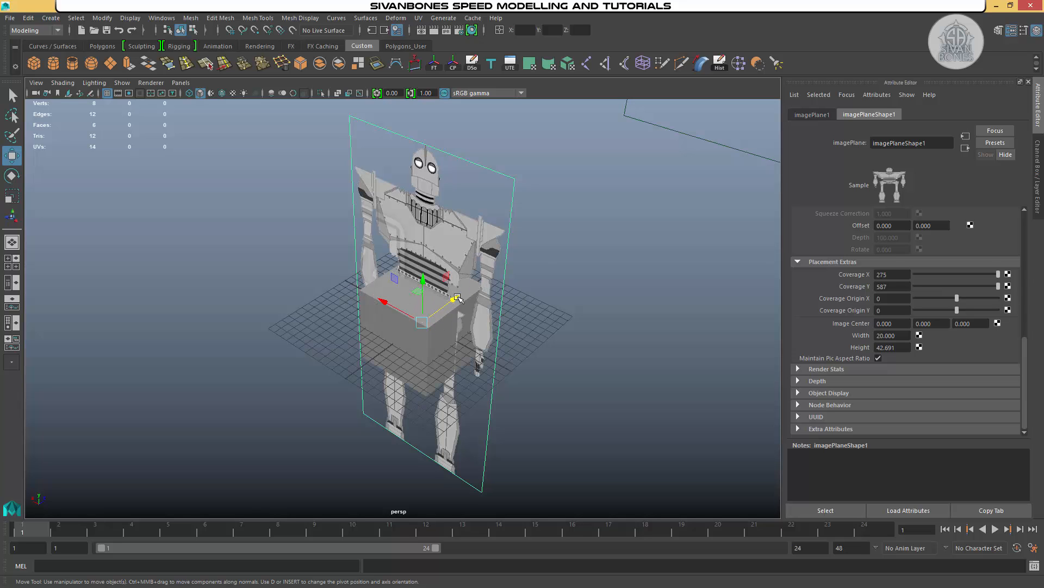
alt+drag(516, 333, 494, 307)
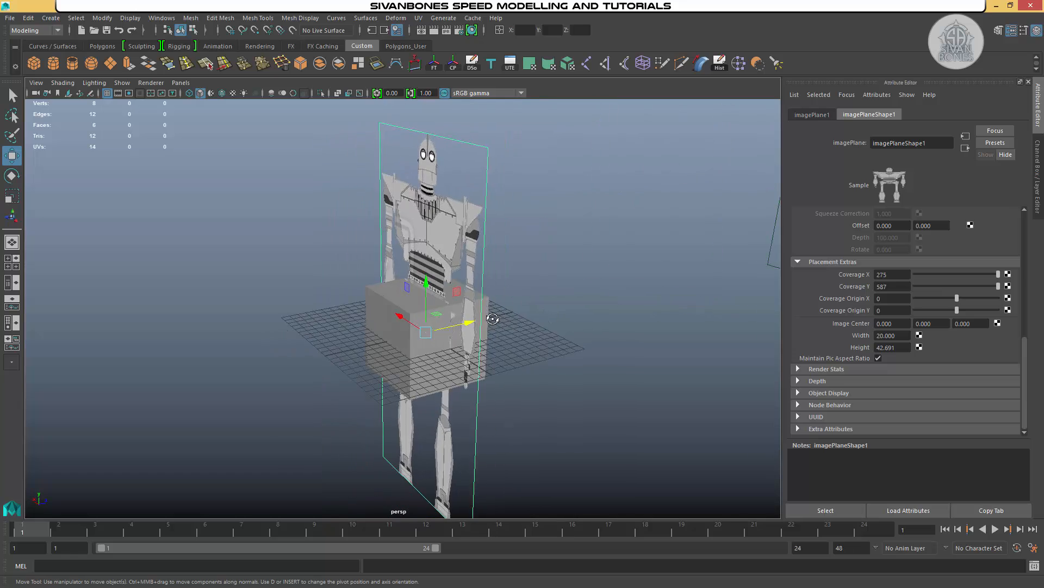
Try an Image Center Z of 20 for the front image plane, and set it to -20 instead.
key(space)
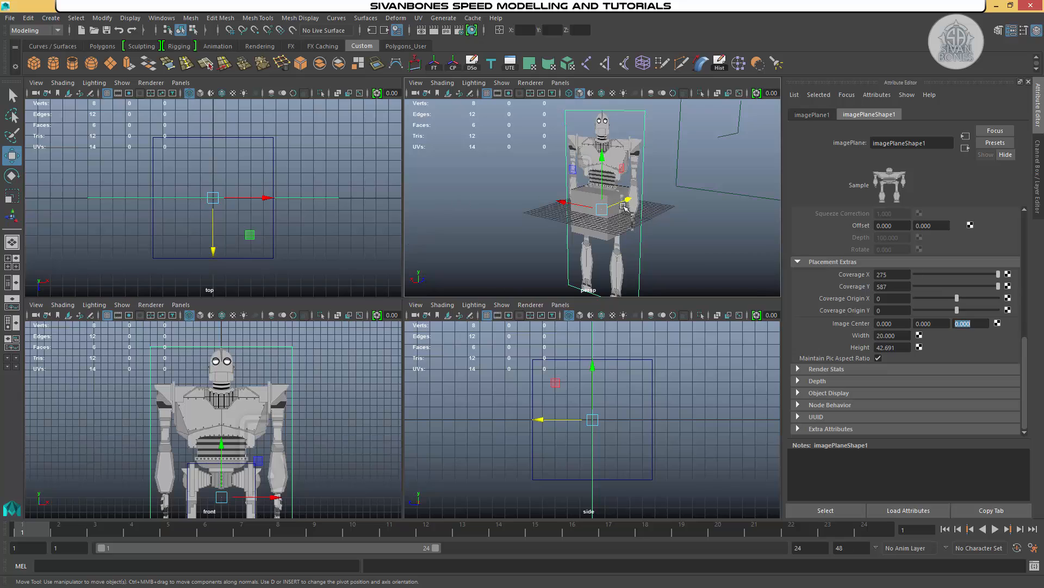
alt+drag(623, 207, 647, 208)
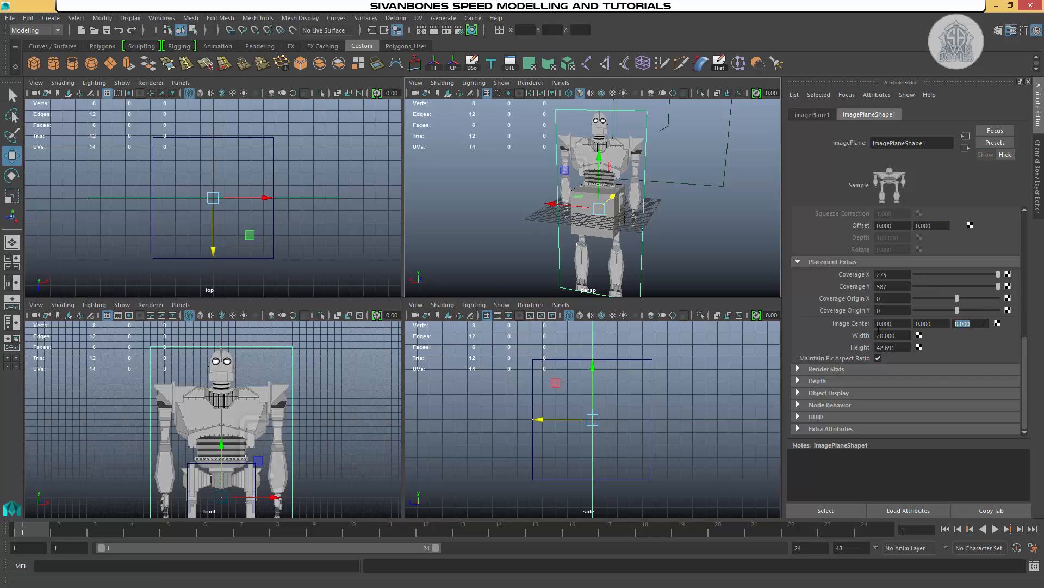
text(20)
key(Return)
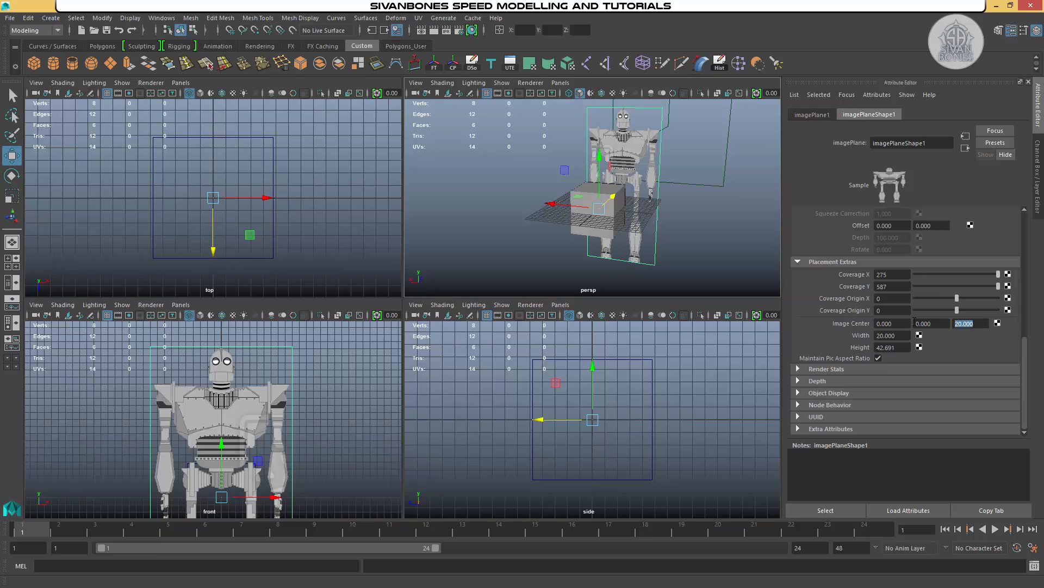
text(-20)
key(Return)
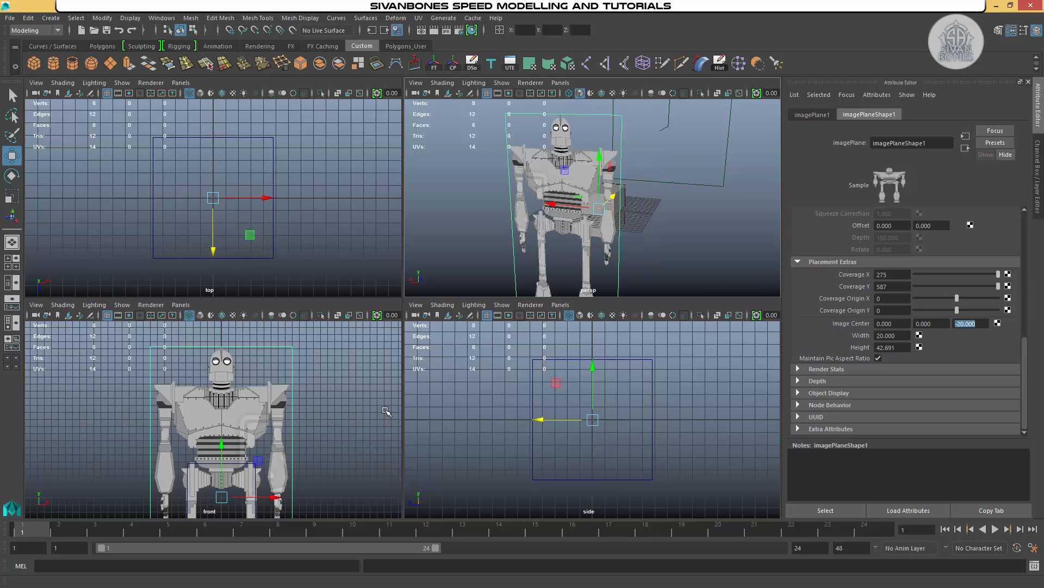
Compare the image plane's position at Image Center Z 20 and restore the value to -20.
alt+middle_drag(316, 431, 338, 374)
alt+click(337, 374)
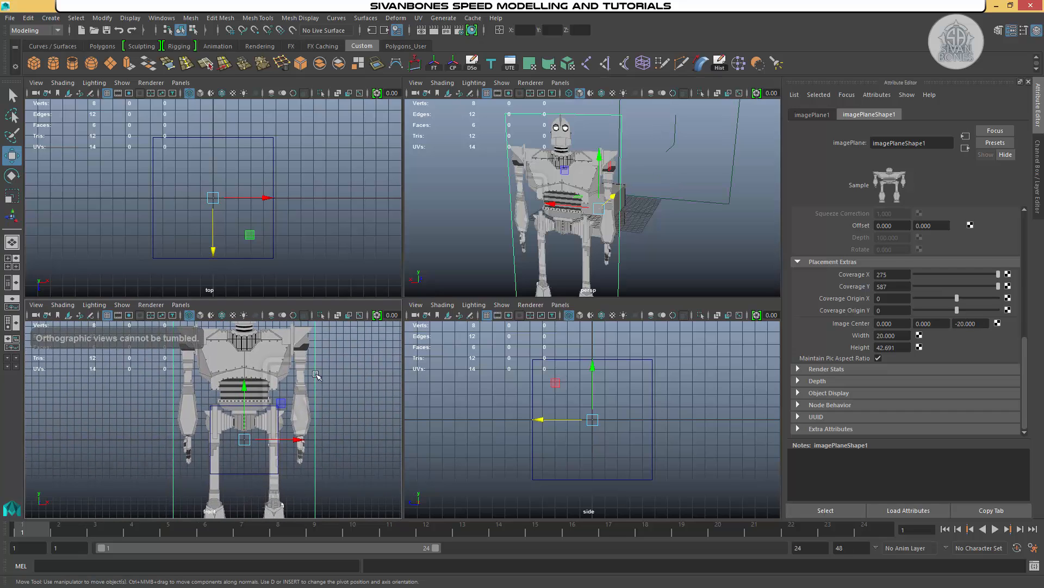
alt+drag(690, 177, 509, 221)
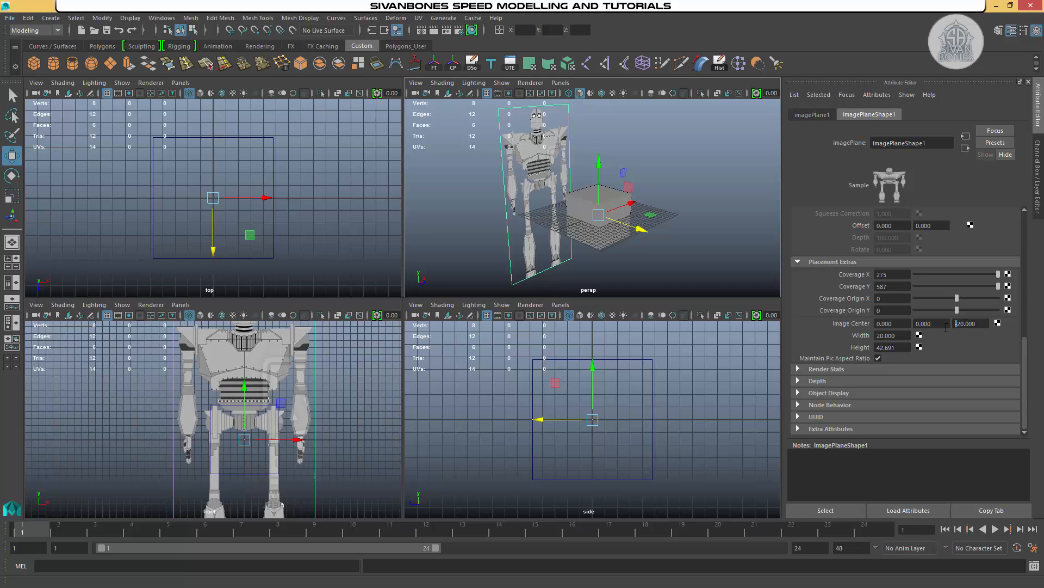
key(Return)
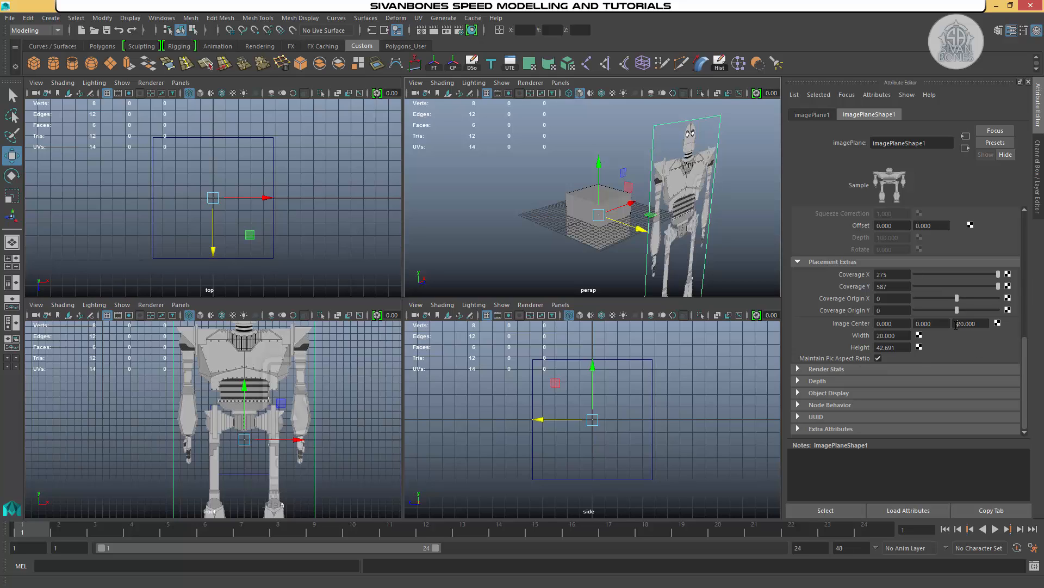
key(Return)
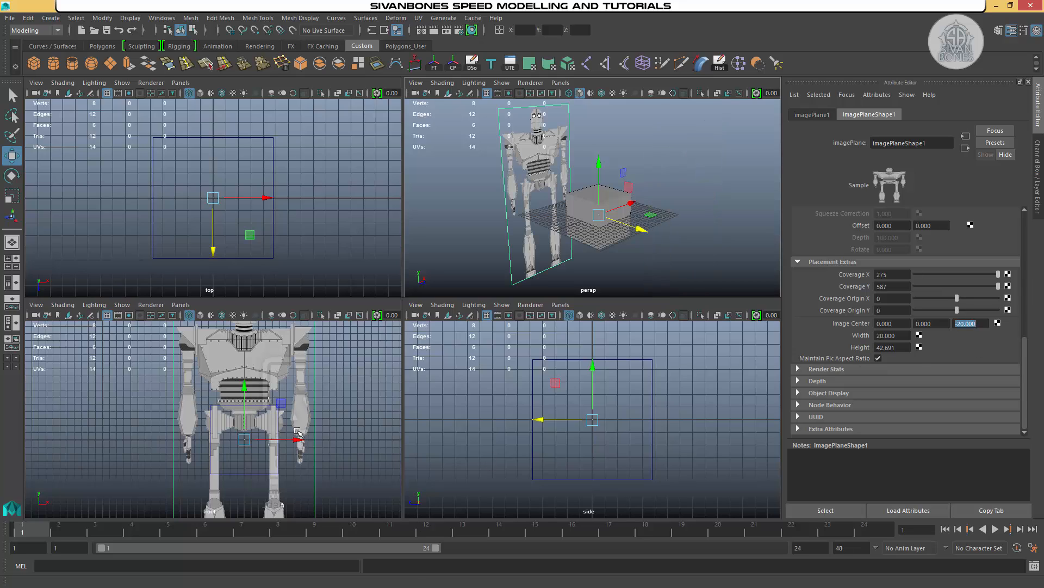
alt+drag(555, 242, 571, 212)
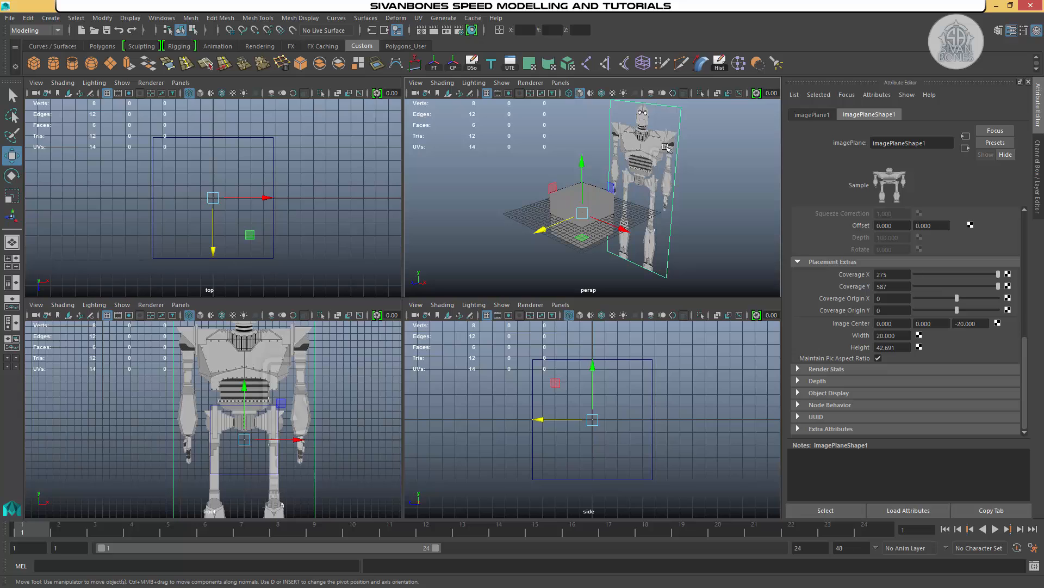
Import Source_L_Side.png from the project's sourceimages folder as an image plane for the side view.
click(416, 305)
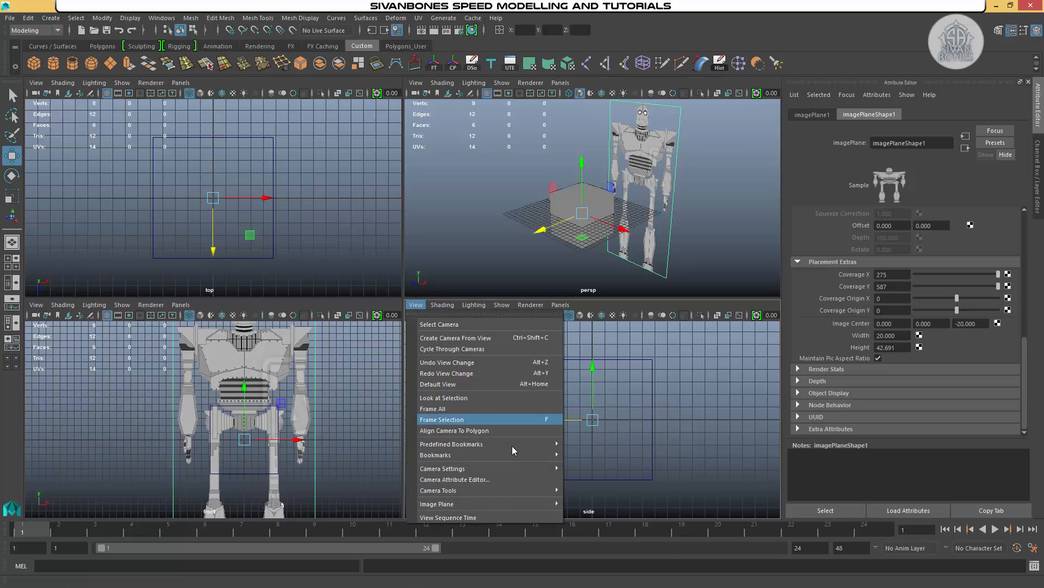
mouse_move(512, 474)
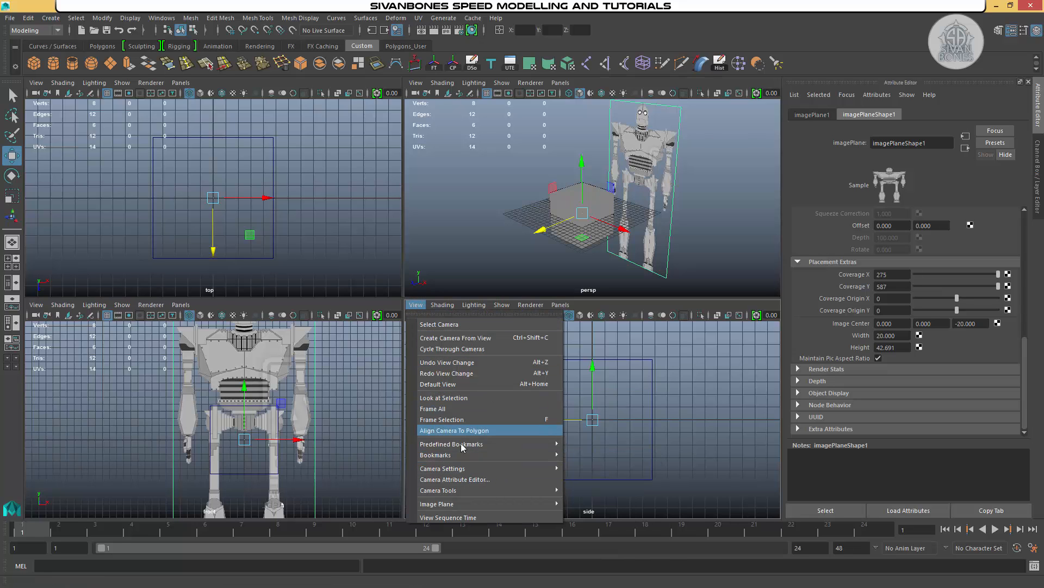
mouse_move(462, 504)
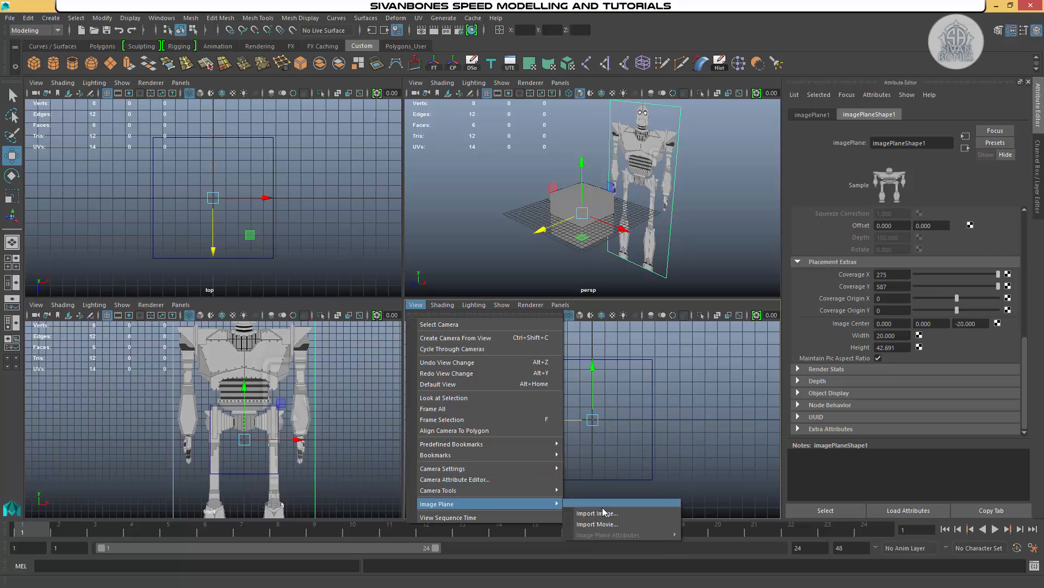
click(594, 515)
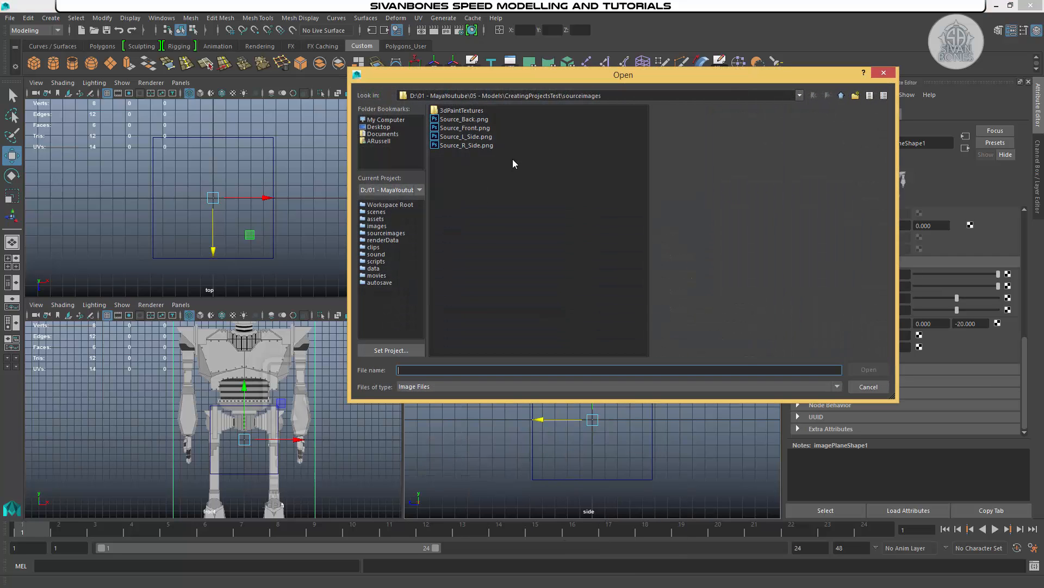
click(482, 137)
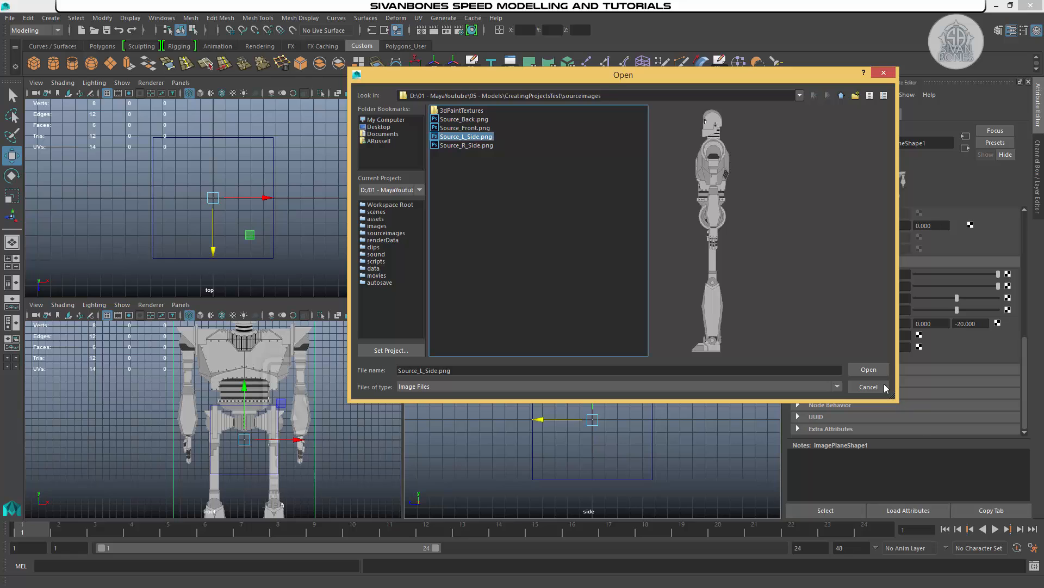
click(870, 371)
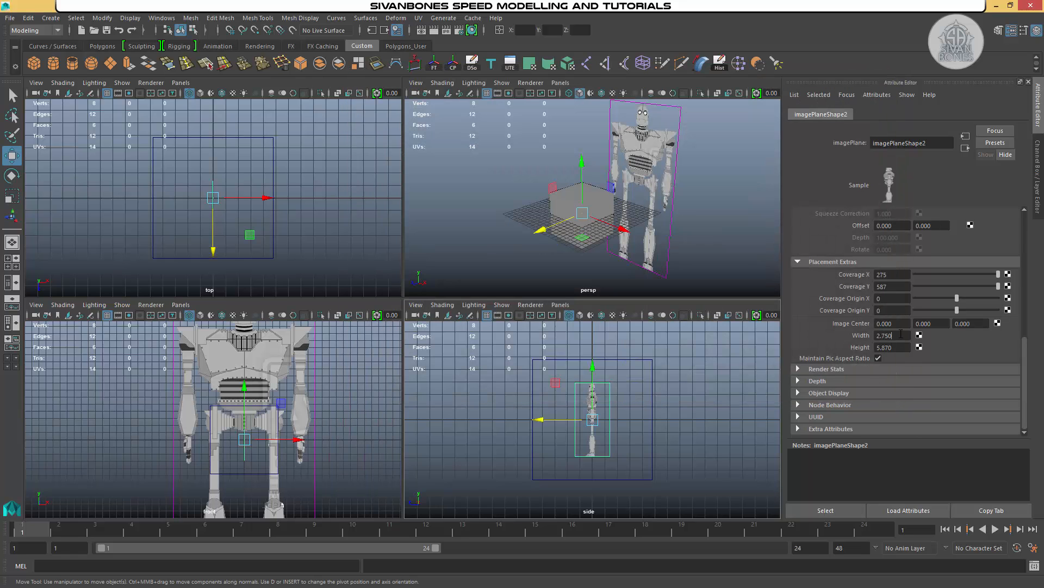
Set the side image plane's Width to 20 and its Image Center X to -20.
text(20)
key(Return)
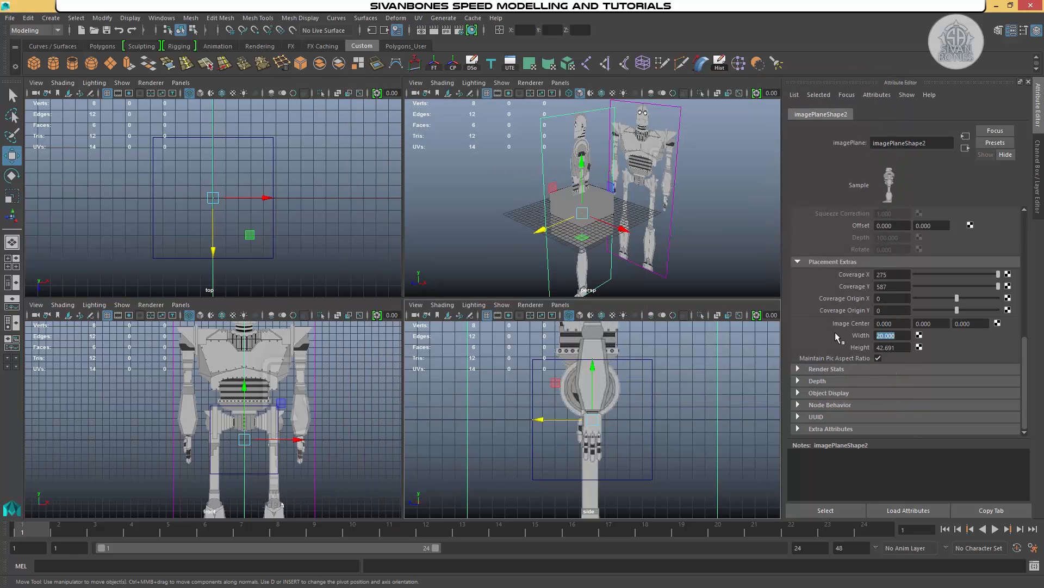
alt+drag(671, 202, 771, 254)
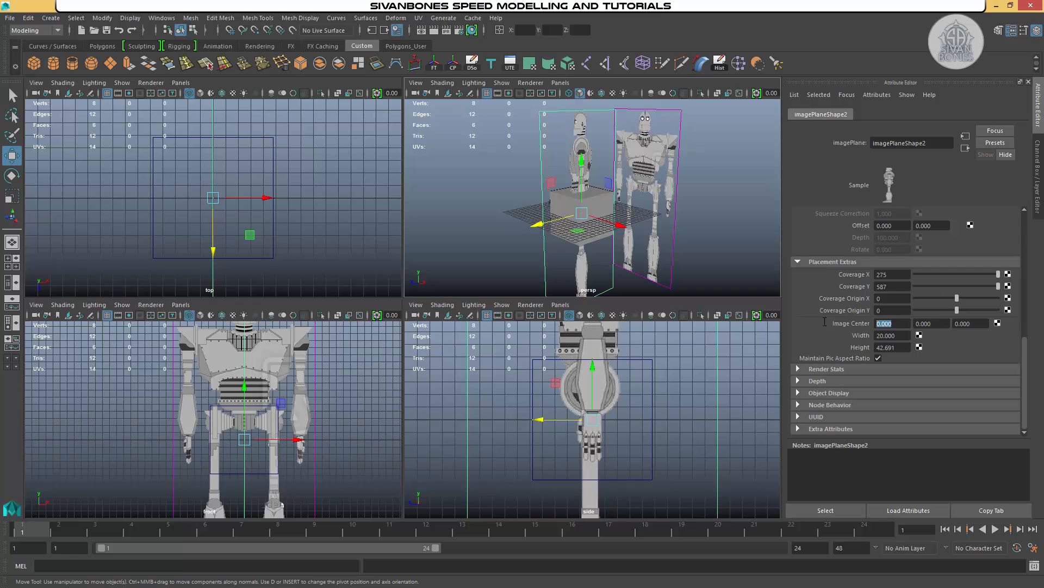
text(-20)
key(Return)
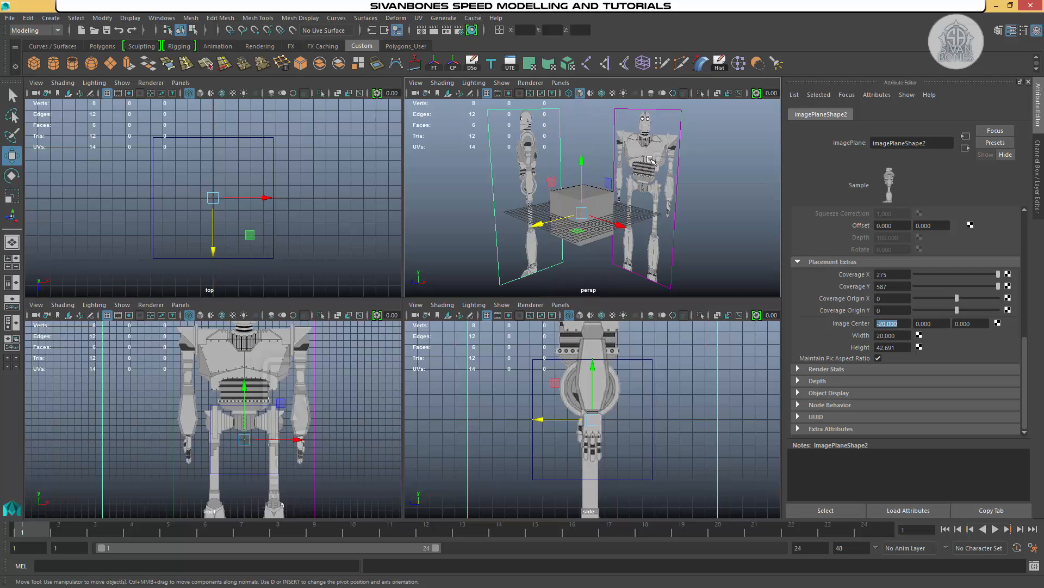
alt+drag(651, 160, 586, 153)
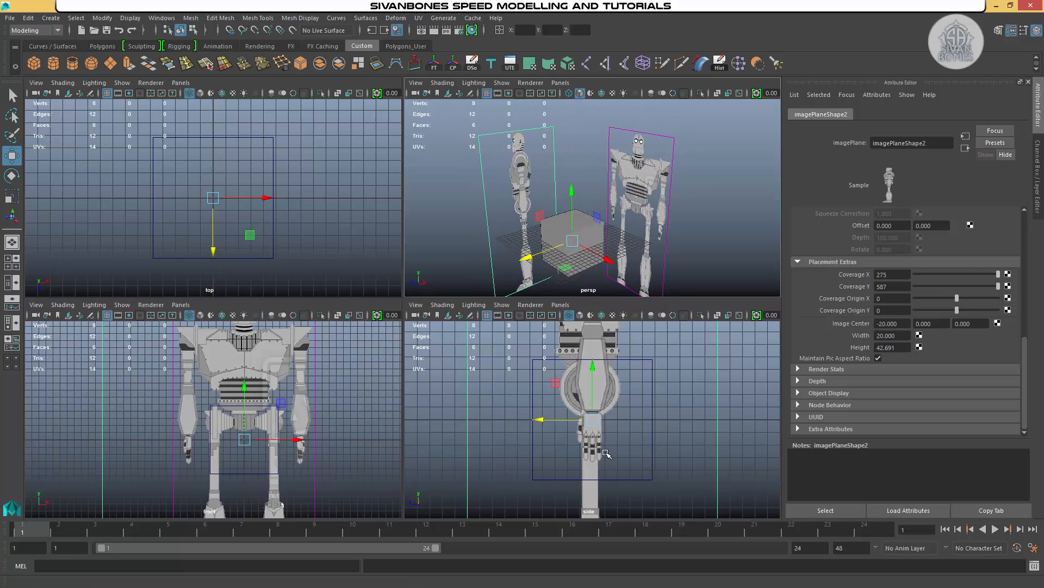
In a maximized side view, raise the cube's lower vertices and pull both lower corners in to the bottom edges of the robot's forearm.
click(635, 368)
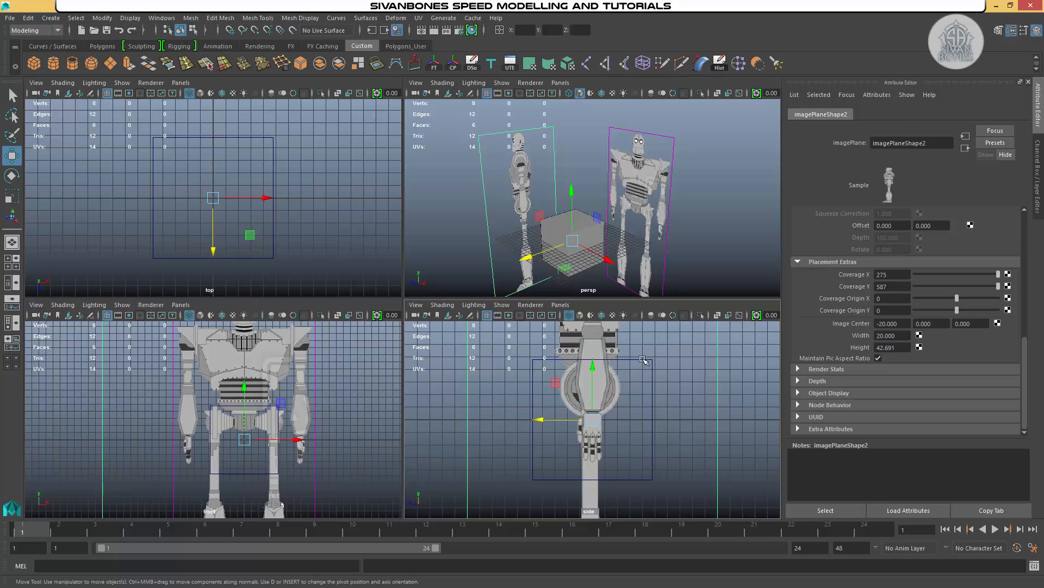
key(space)
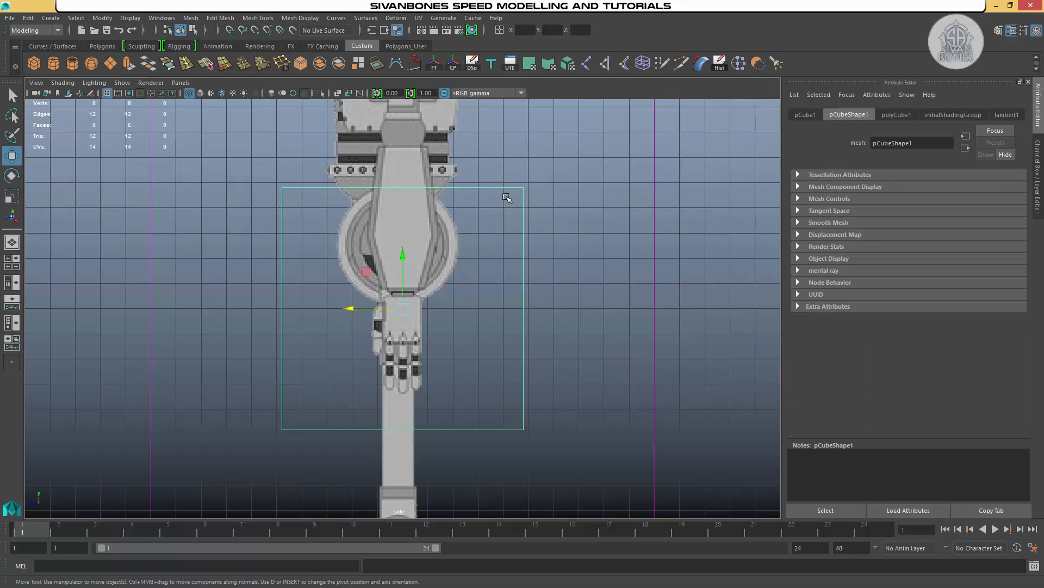
right_drag(507, 189, 463, 188)
drag(280, 405, 602, 478)
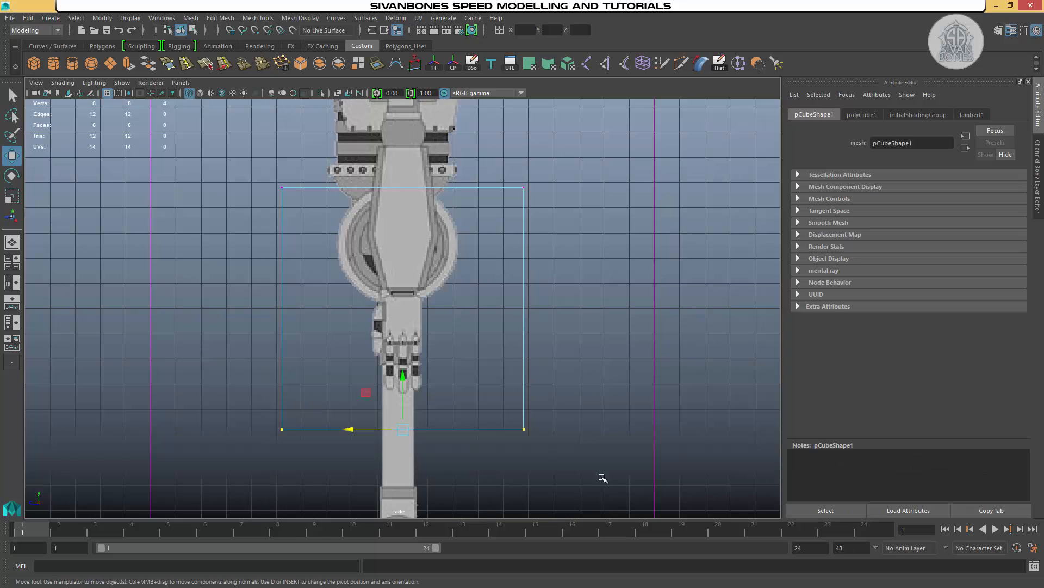
drag(403, 377, 403, 237)
drag(262, 270, 303, 325)
drag(282, 290, 383, 287)
mouse_move(570, 313)
mouse_down()
mouse_move(514, 263)
mouse_move(431, 287)
mouse_up()
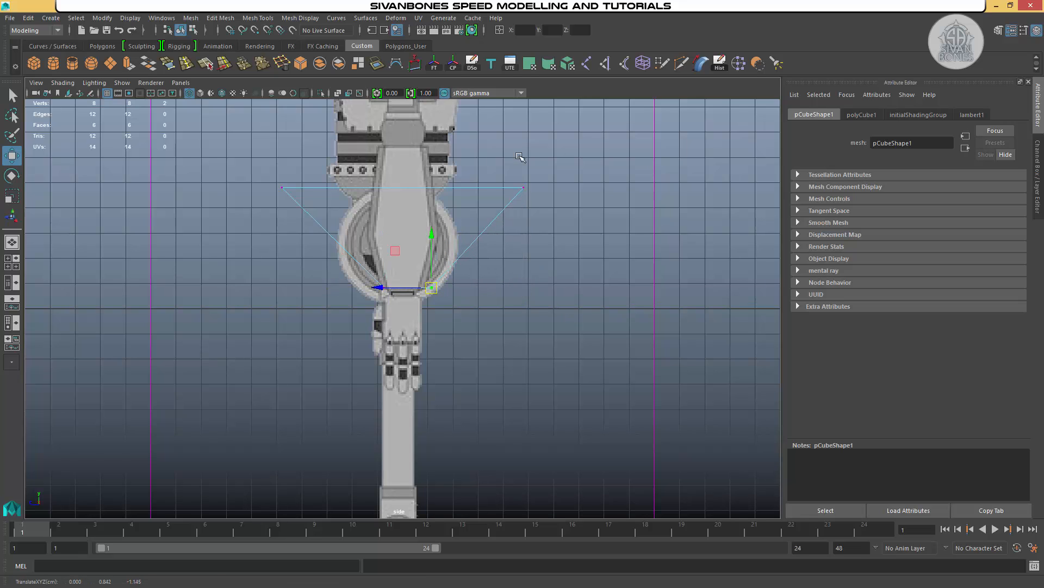
Move the cube's two upper corner vertices in the side view to the forearm's widest points and refine a lower corner.
drag(504, 164, 539, 191)
drag(524, 189, 437, 237)
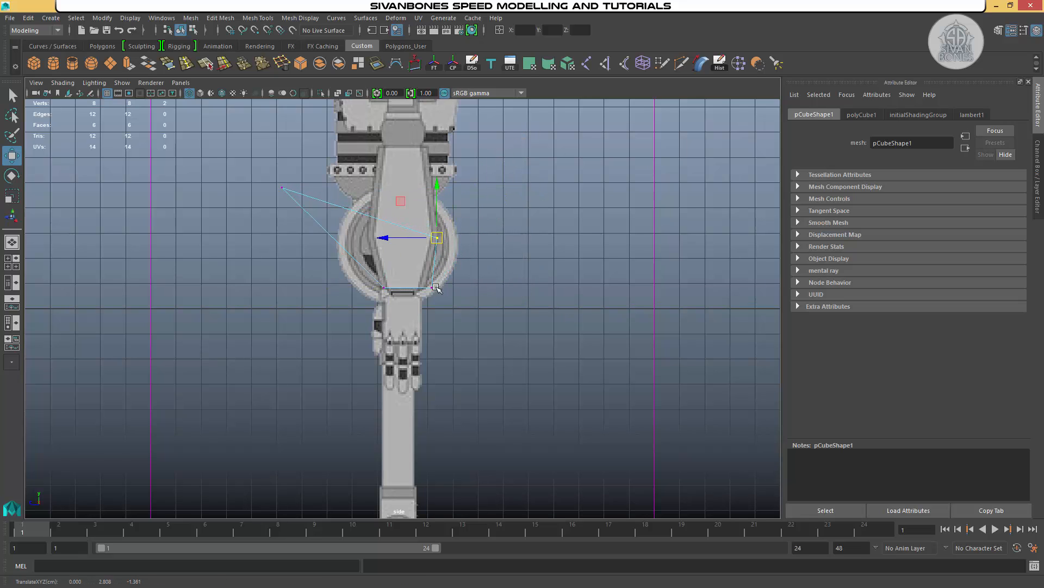
mouse_move(423, 281)
mouse_down()
mouse_move(441, 297)
mouse_move(427, 291)
mouse_up()
drag(239, 157, 294, 201)
drag(284, 188, 361, 235)
key(space)
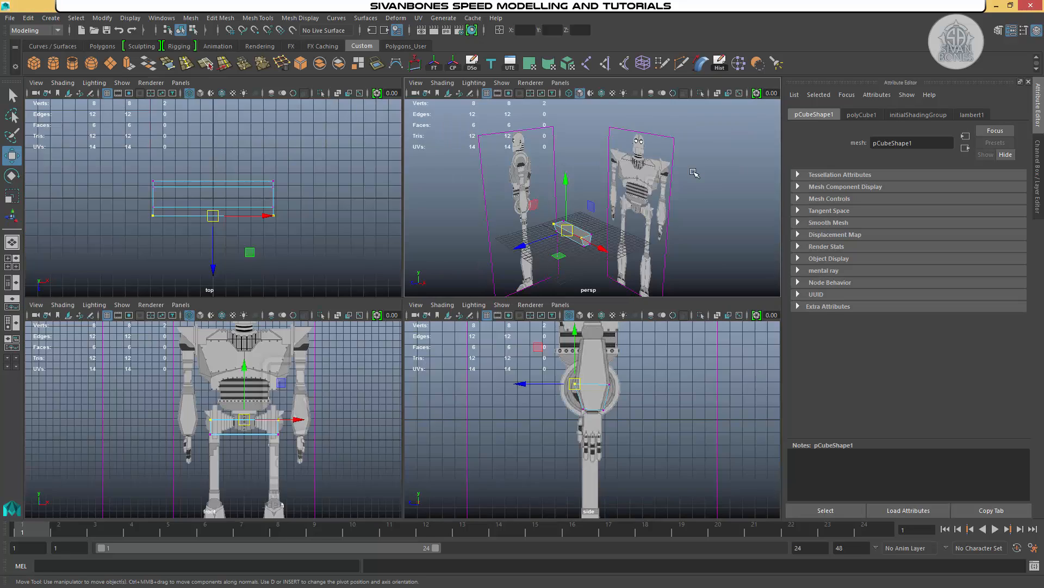
Select the reshaped cube as a whole object and move it along X in the front view over the robot's left forearm.
key(space)
mouse_move(586, 251)
alt+mouse_down()
mouse_move(613, 240)
mouse_move(591, 251)
alt+mouse_up()
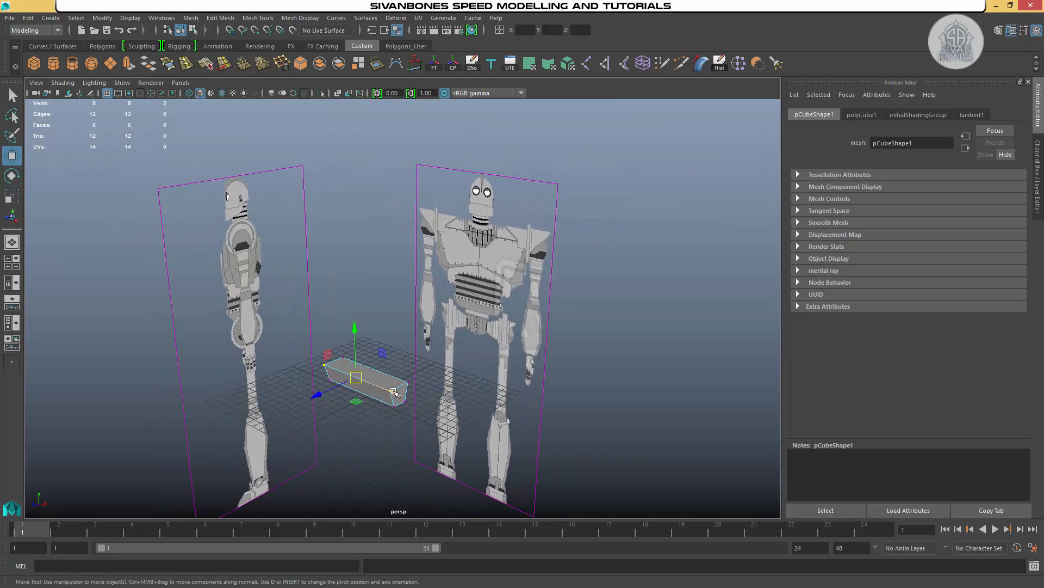
right_drag(394, 386, 447, 248)
click(360, 389)
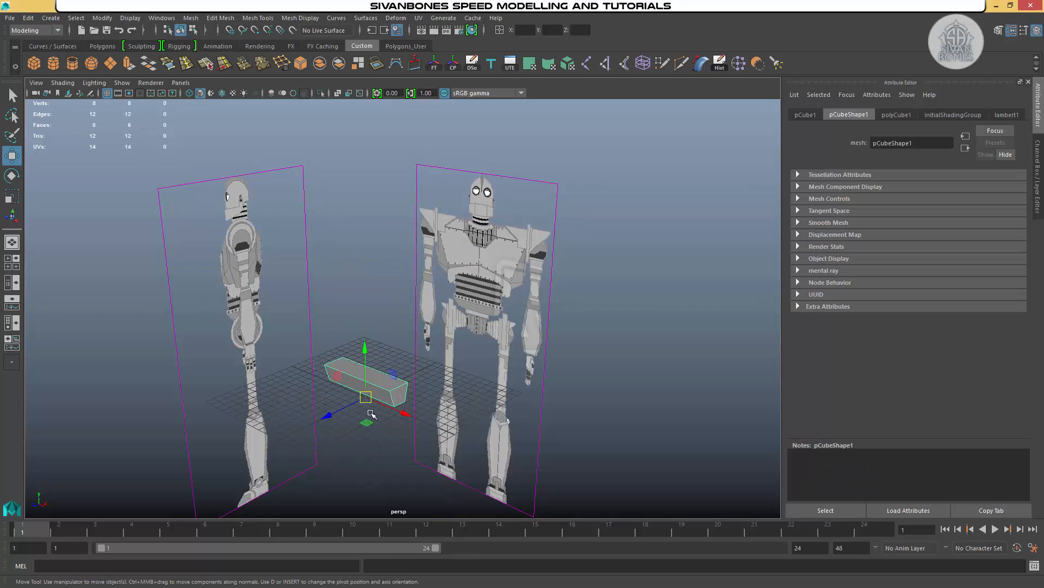
key(space)
key(space)
drag(405, 333, 496, 333)
scroll(534, 328, up, 3)
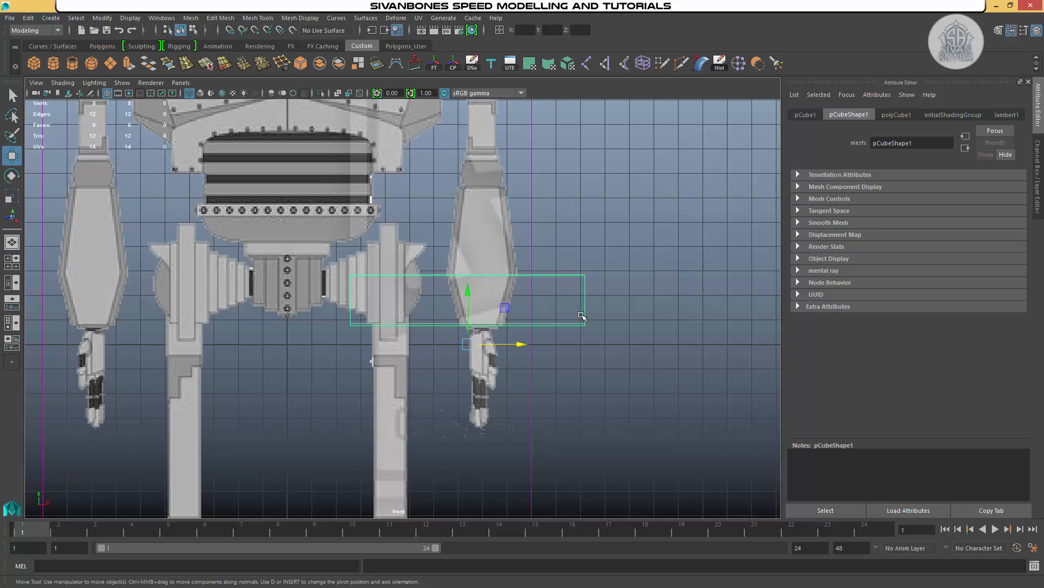
Fit the cube's vertices in the front view to the tapered outline of the left forearm's lower half.
right_drag(585, 316, 536, 264)
drag(561, 257, 611, 333)
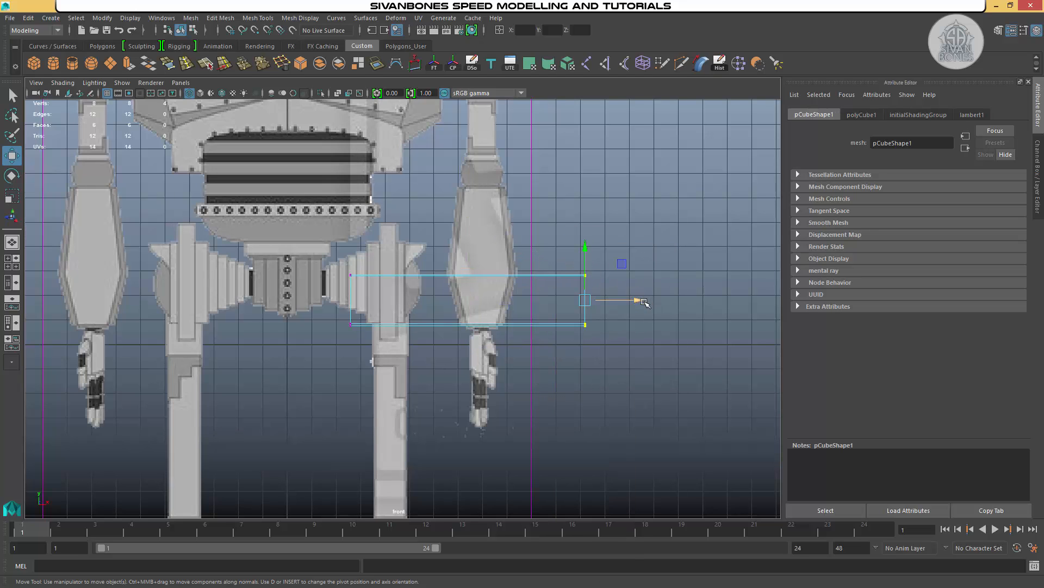
drag(643, 301, 574, 304)
drag(327, 250, 383, 395)
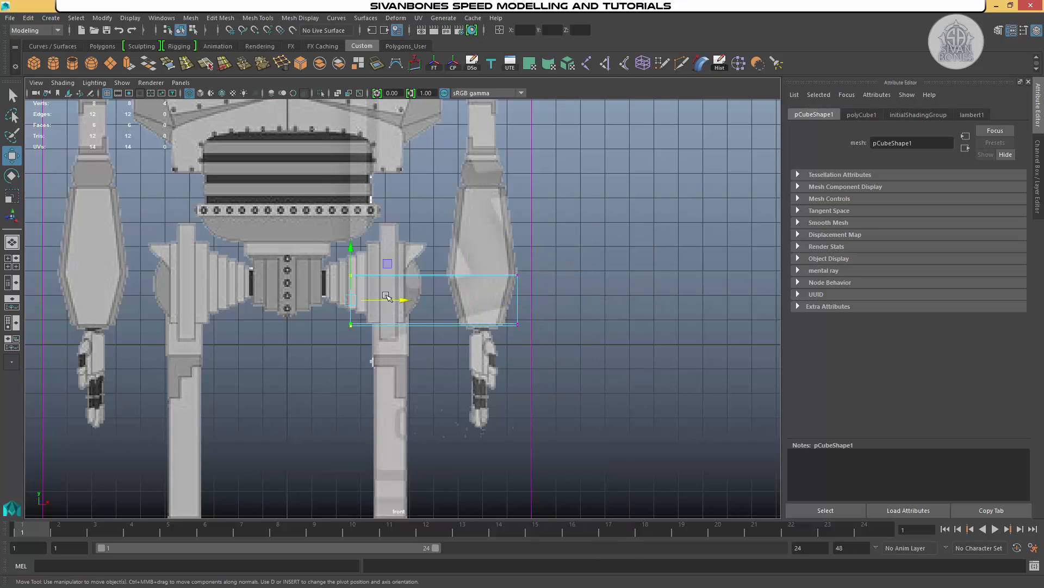
drag(386, 296, 552, 325)
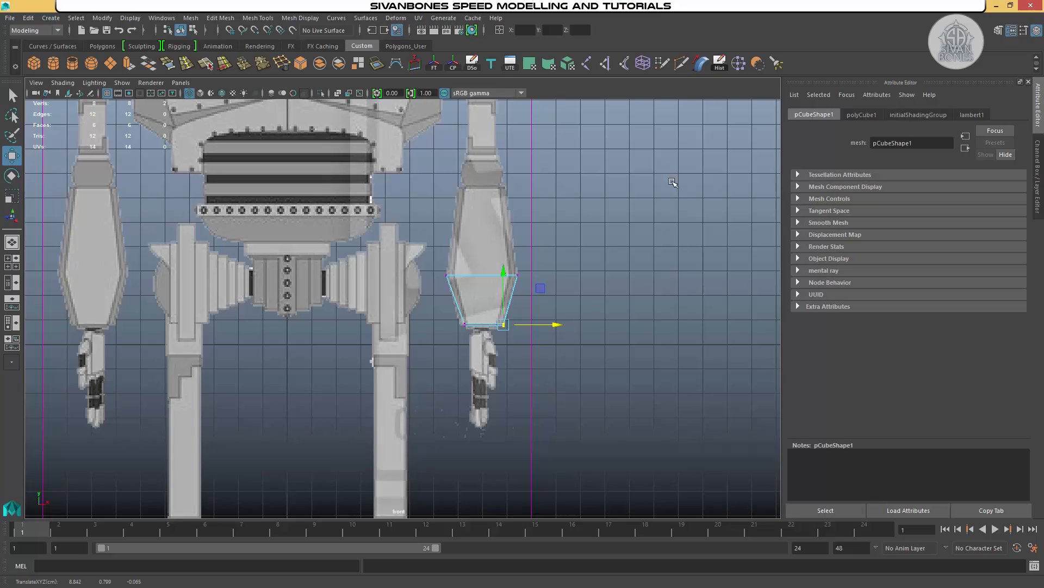
Examine the shaped forearm block against the front and side image planes from several angles in the perspective view.
key(space)
key(space)
alt+drag(617, 264, 349, 310)
scroll(549, 356, up, 3)
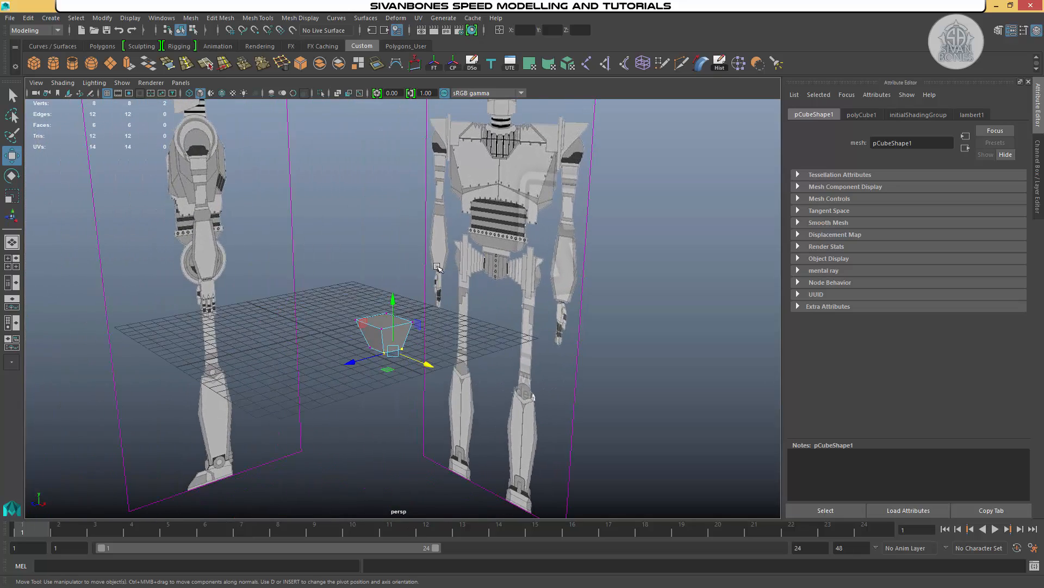
alt+drag(547, 348, 443, 381)
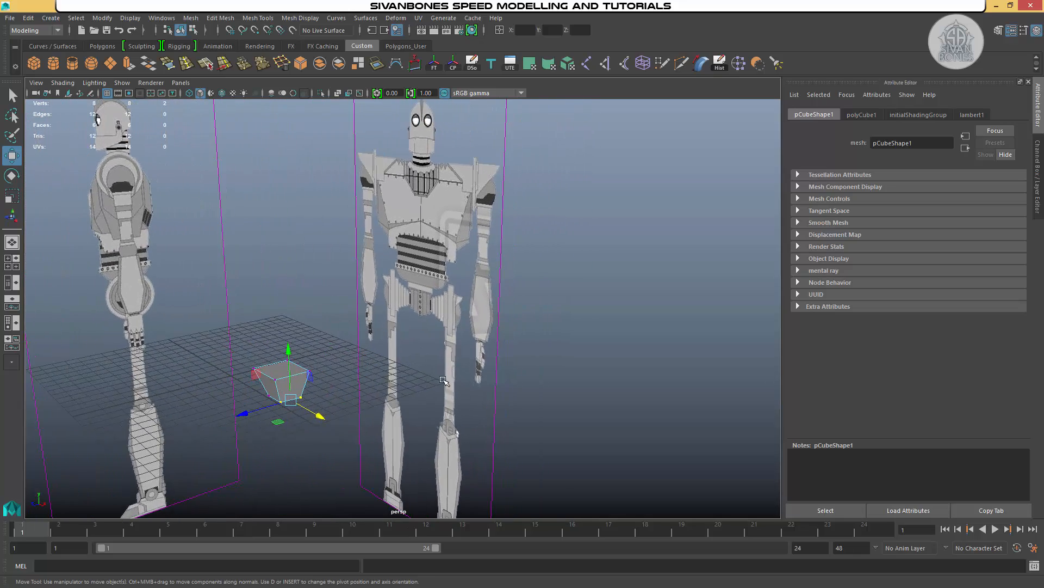
scroll(443, 381, down, 5)
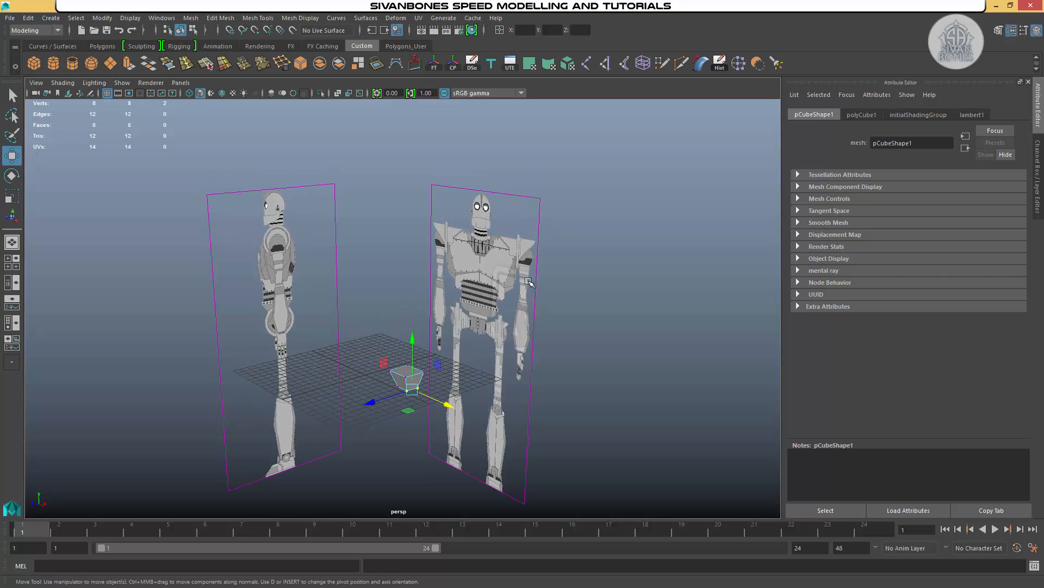
alt+middle_drag(529, 282, 575, 330)
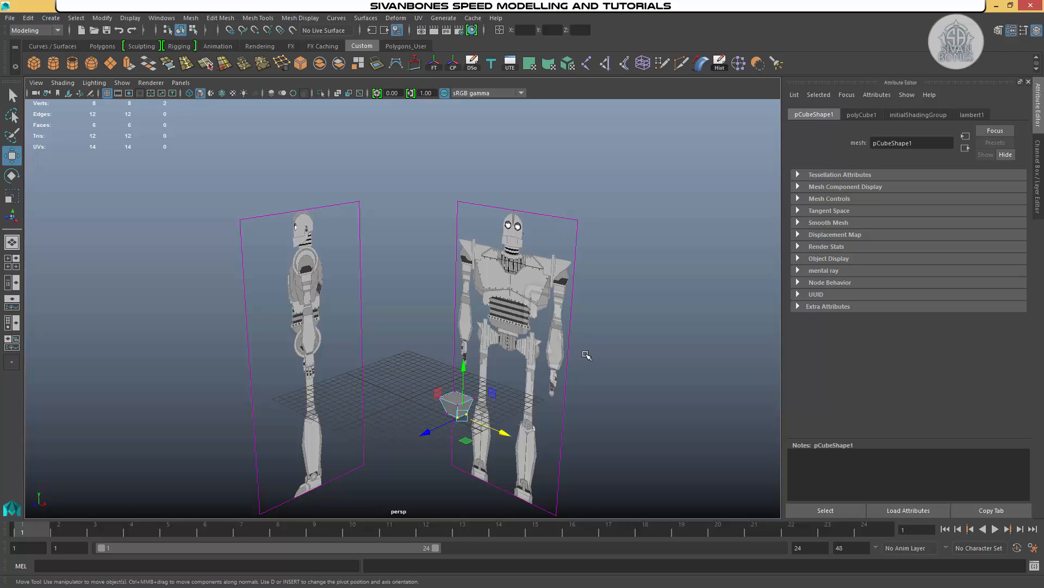